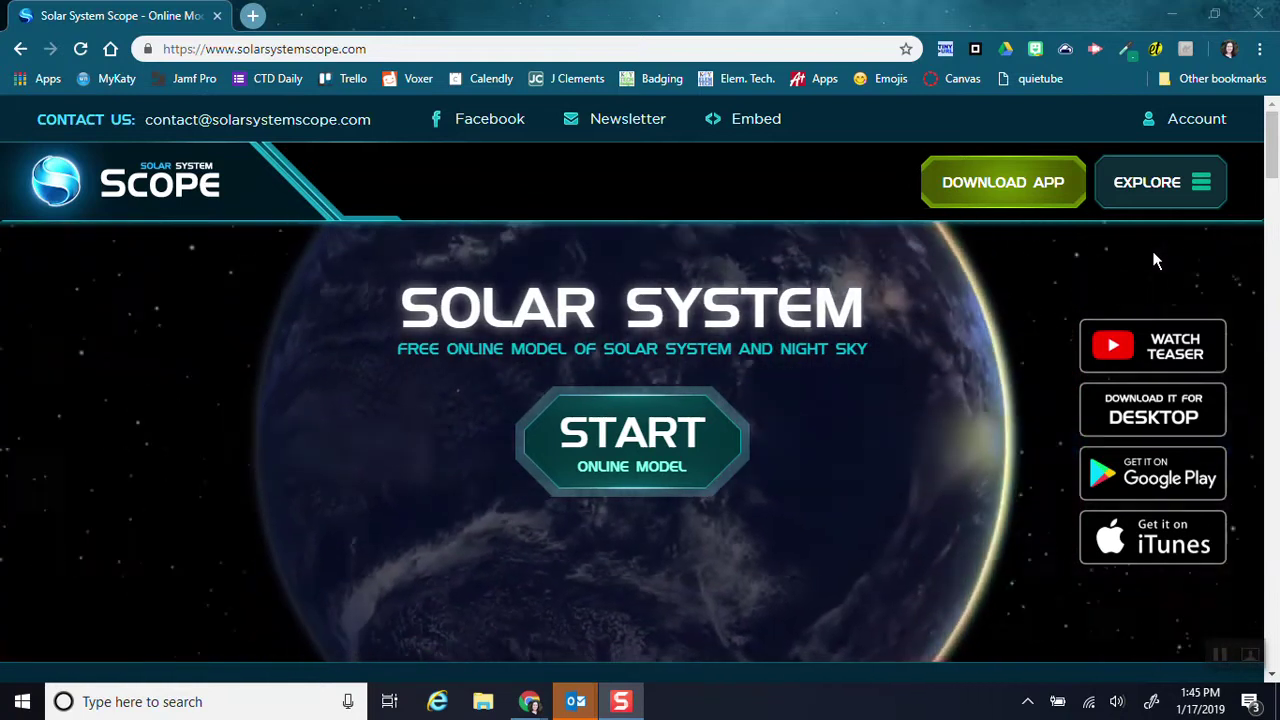
Load the free Online Model from the Solar System Scope homepage and run it
click(386, 48)
click(386, 48)
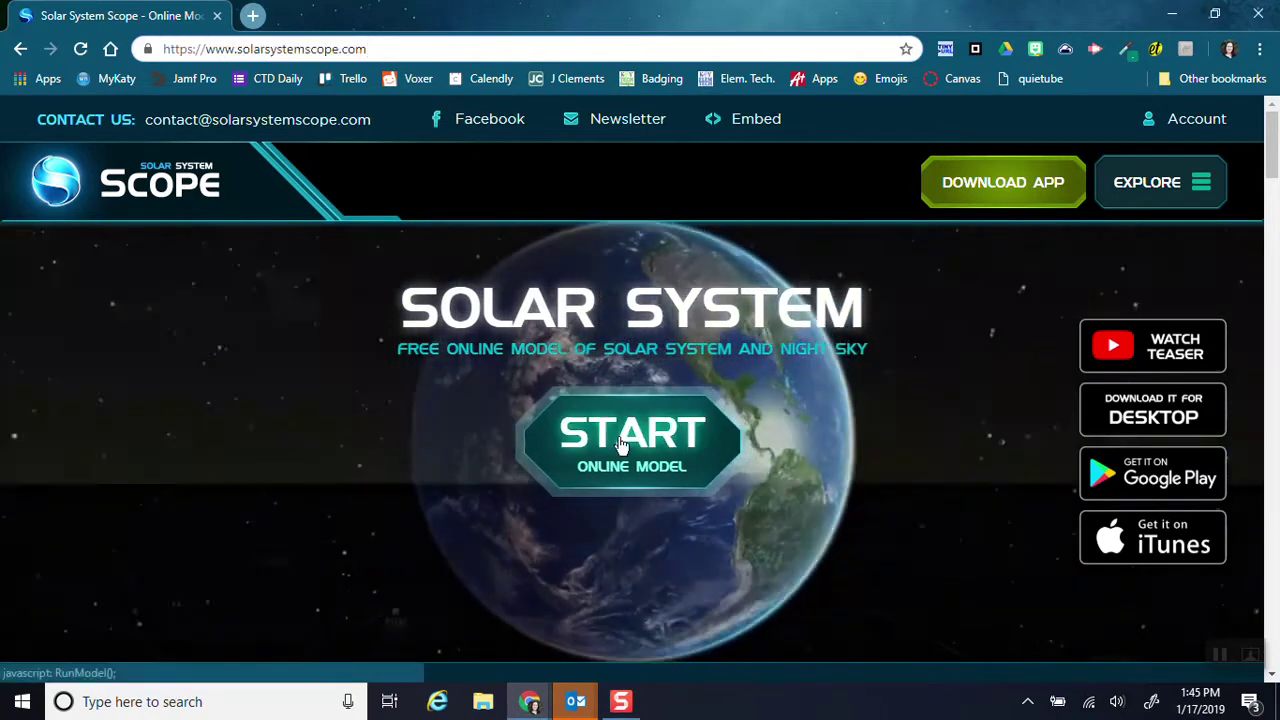
click(620, 444)
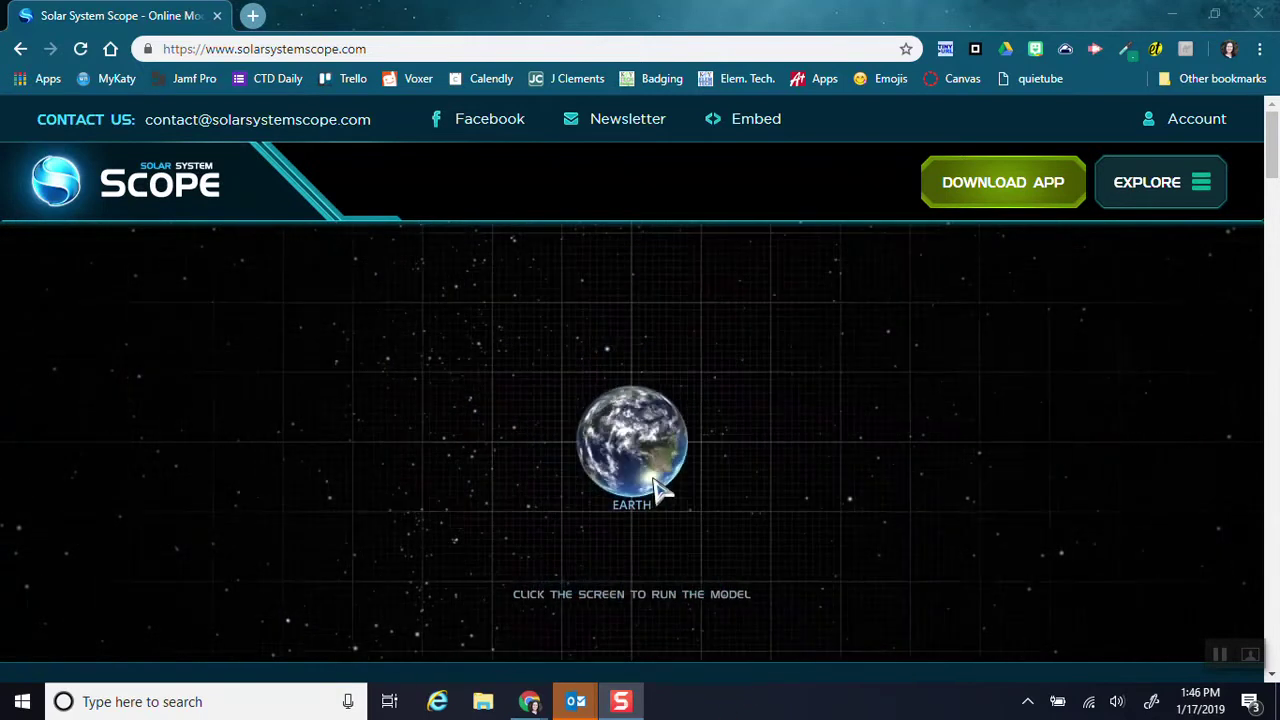
click(660, 490)
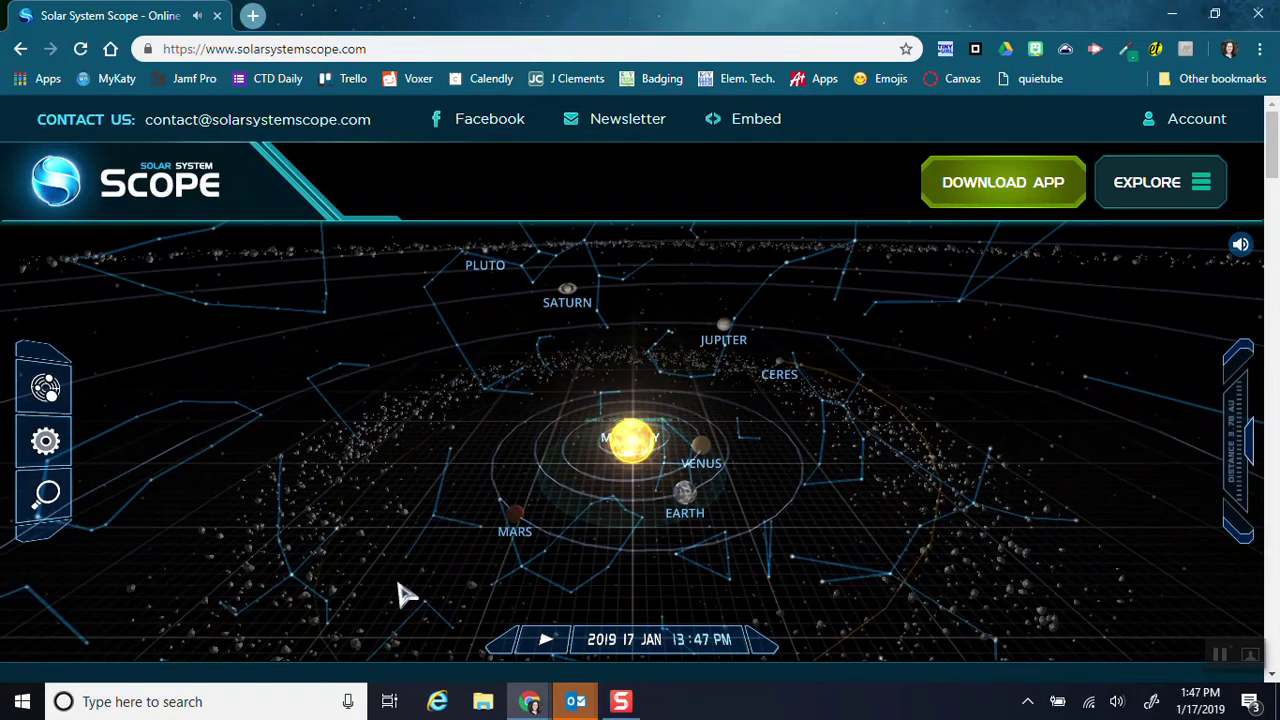
Open the model's view settings
click(45, 444)
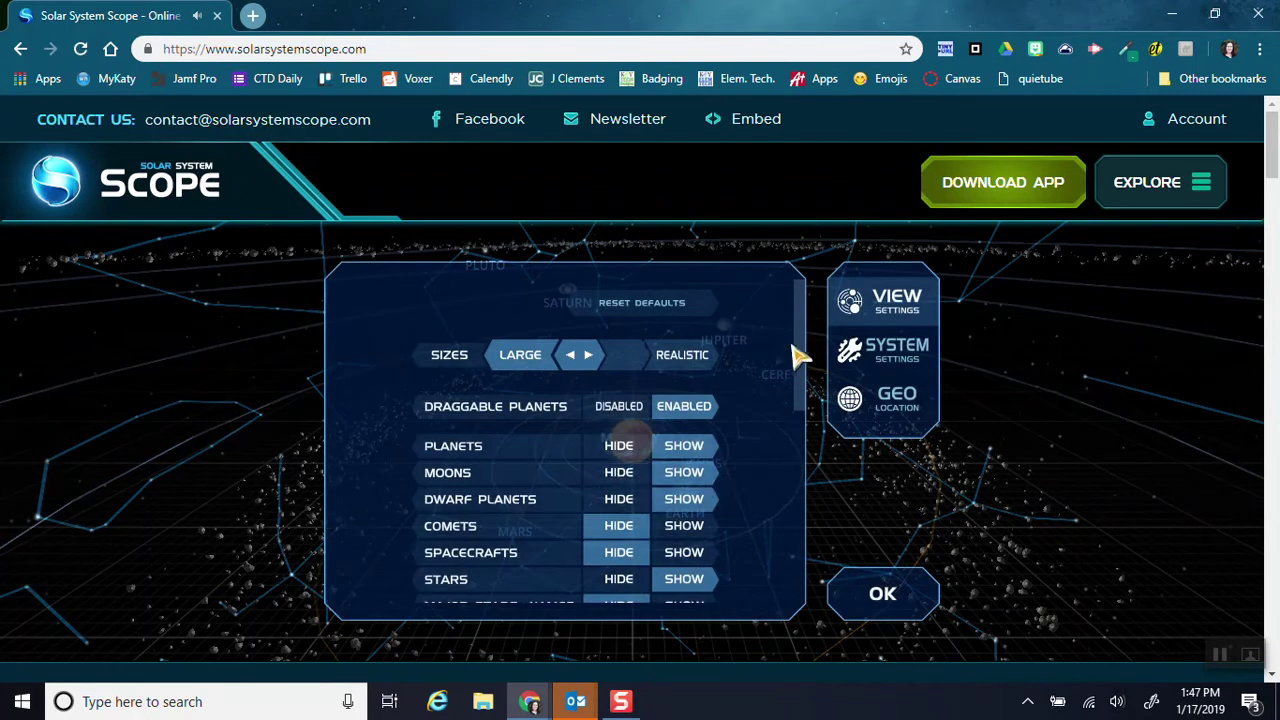
Hide the stars and constellation lines, and turn off Latin constellation names
drag(803, 362, 805, 413)
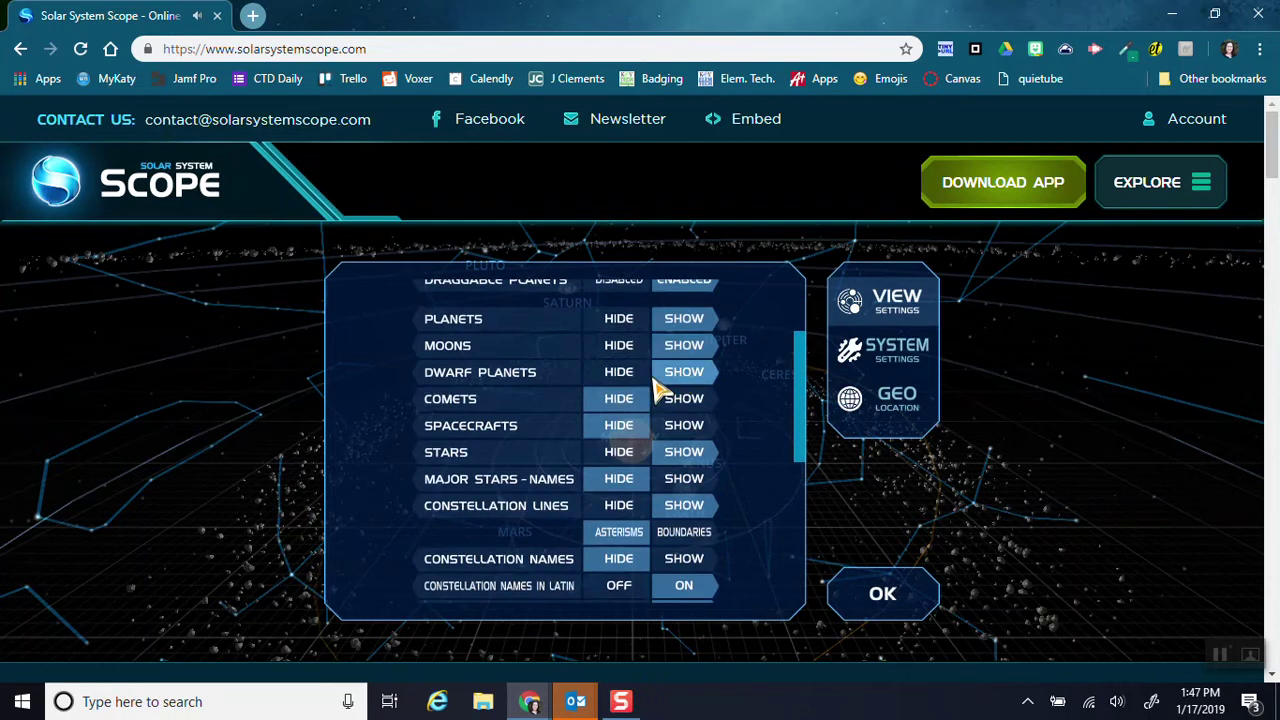
drag(803, 397, 737, 429)
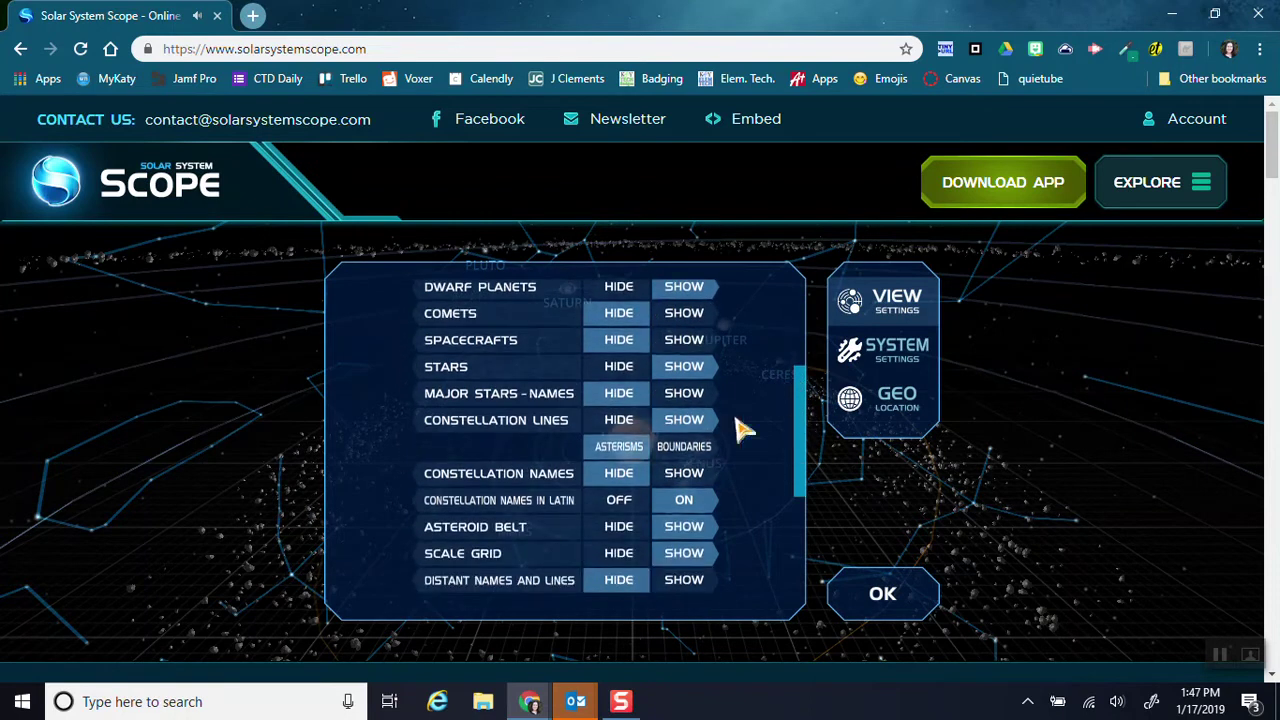
click(620, 367)
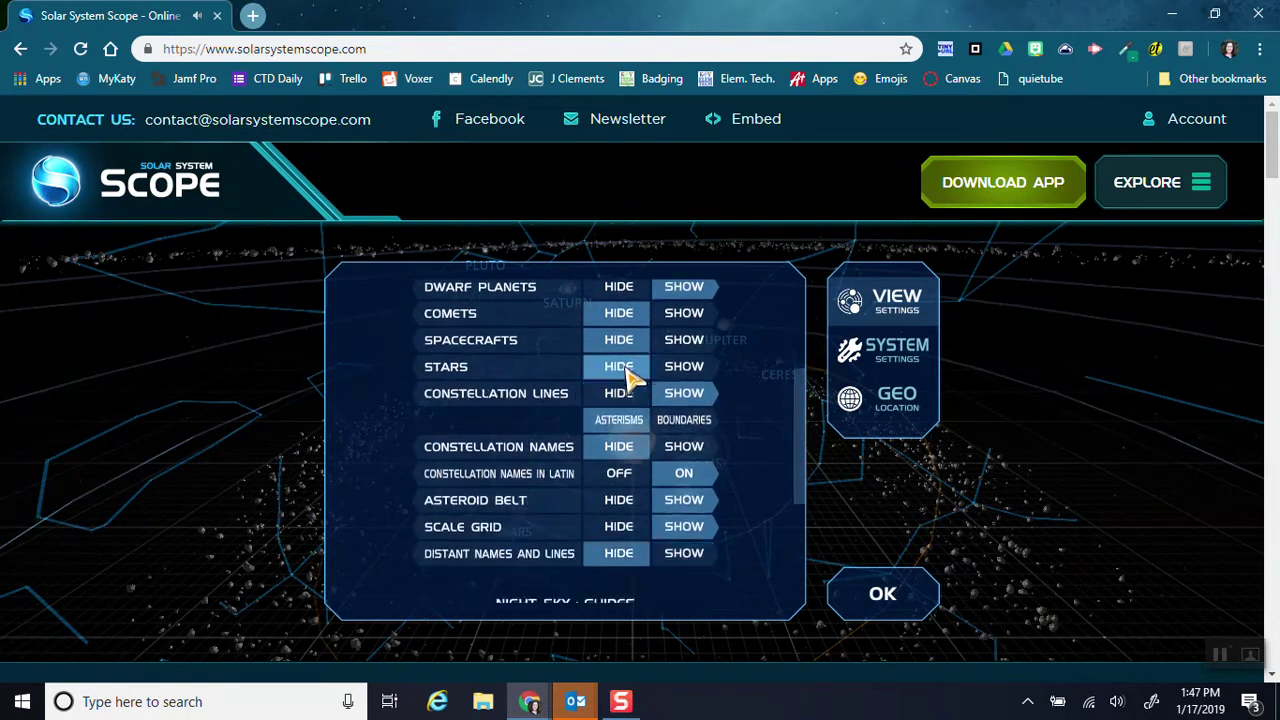
click(621, 395)
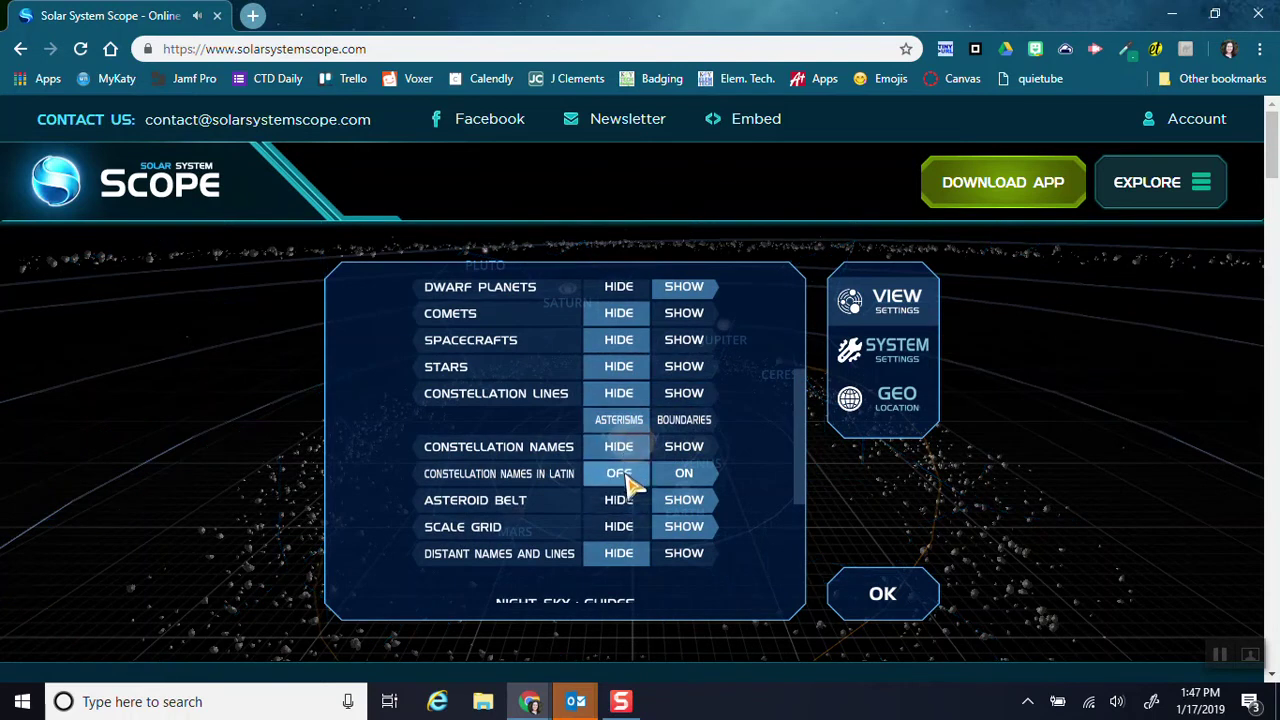
click(624, 474)
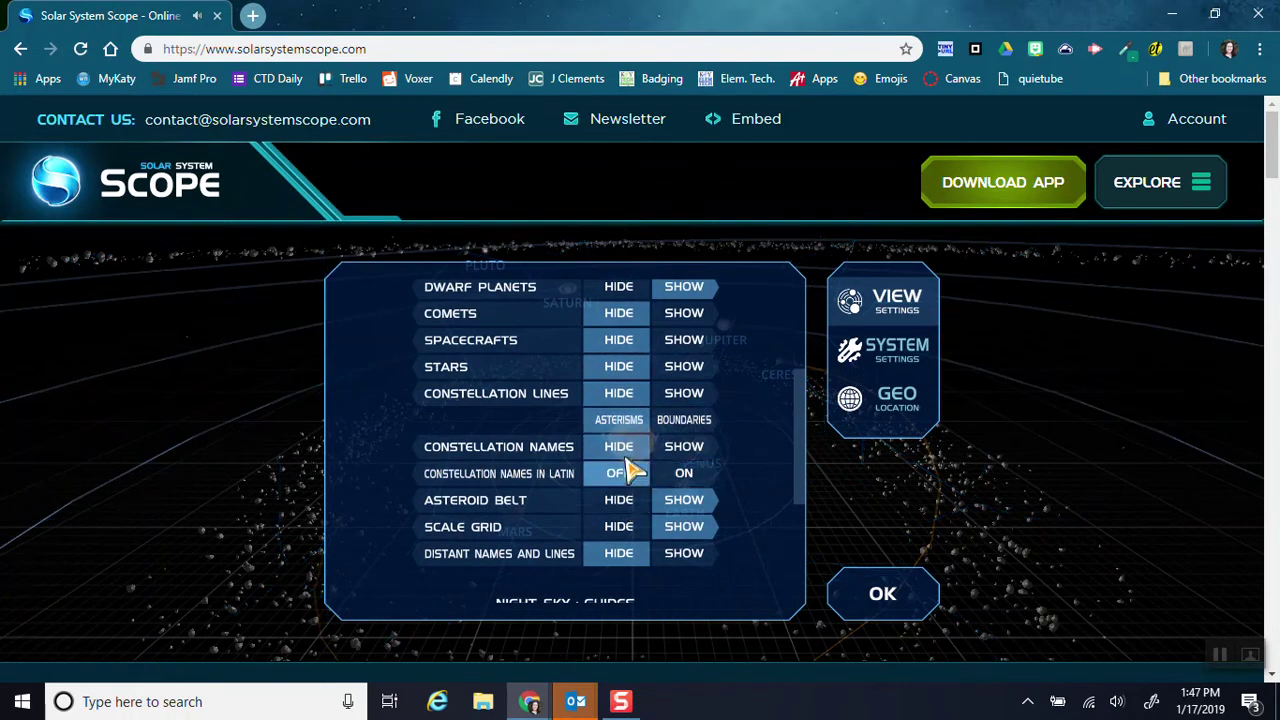
Try hiding the asteroid belt and scale grid, leaving both set to show
click(627, 508)
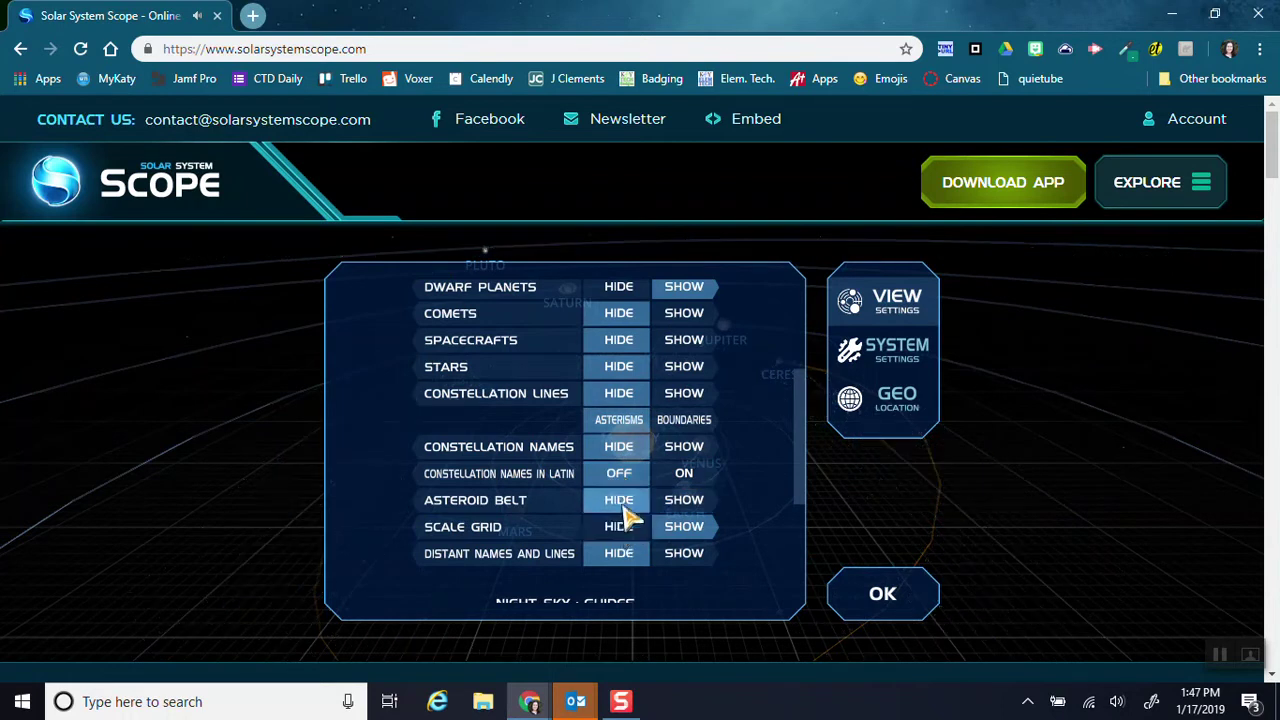
click(668, 506)
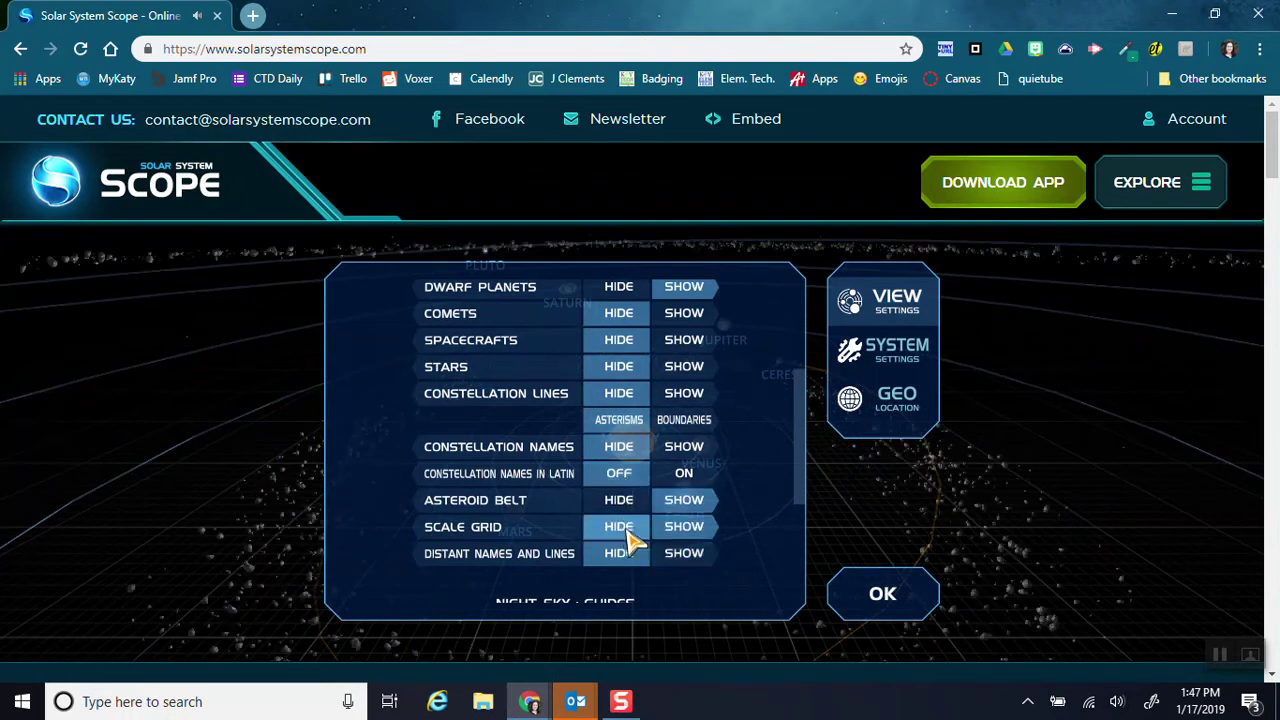
click(627, 530)
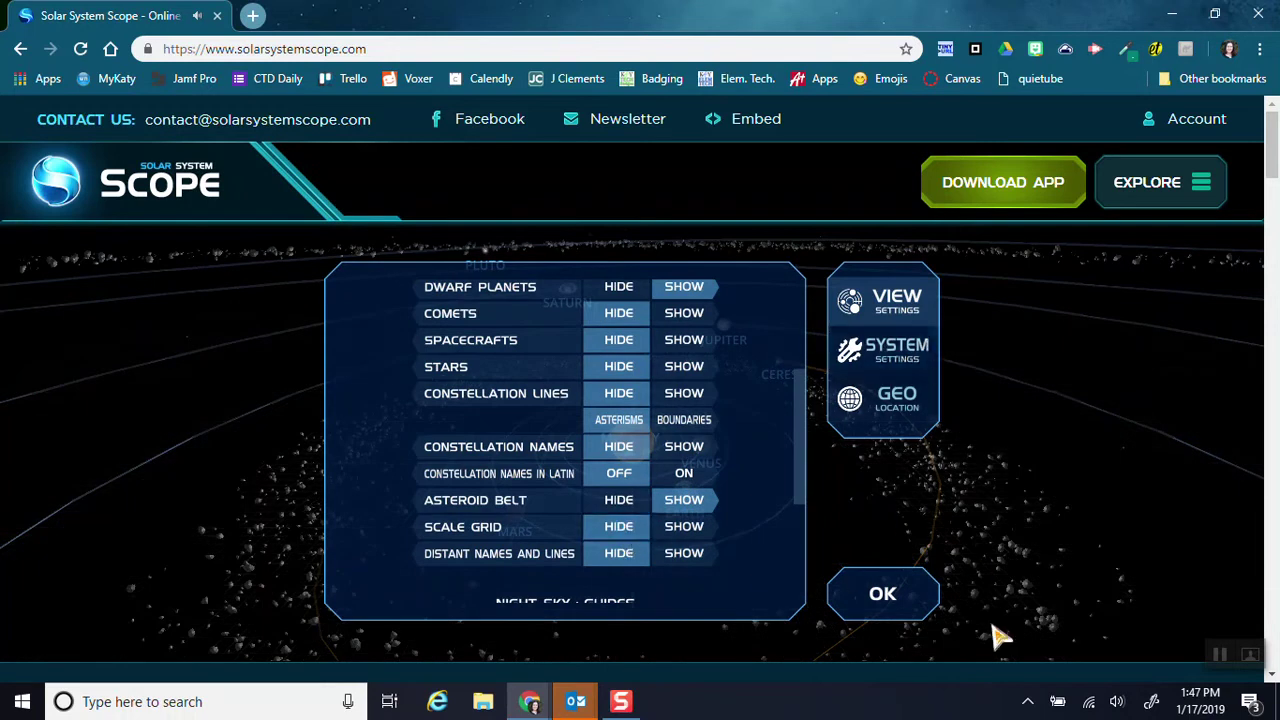
click(677, 530)
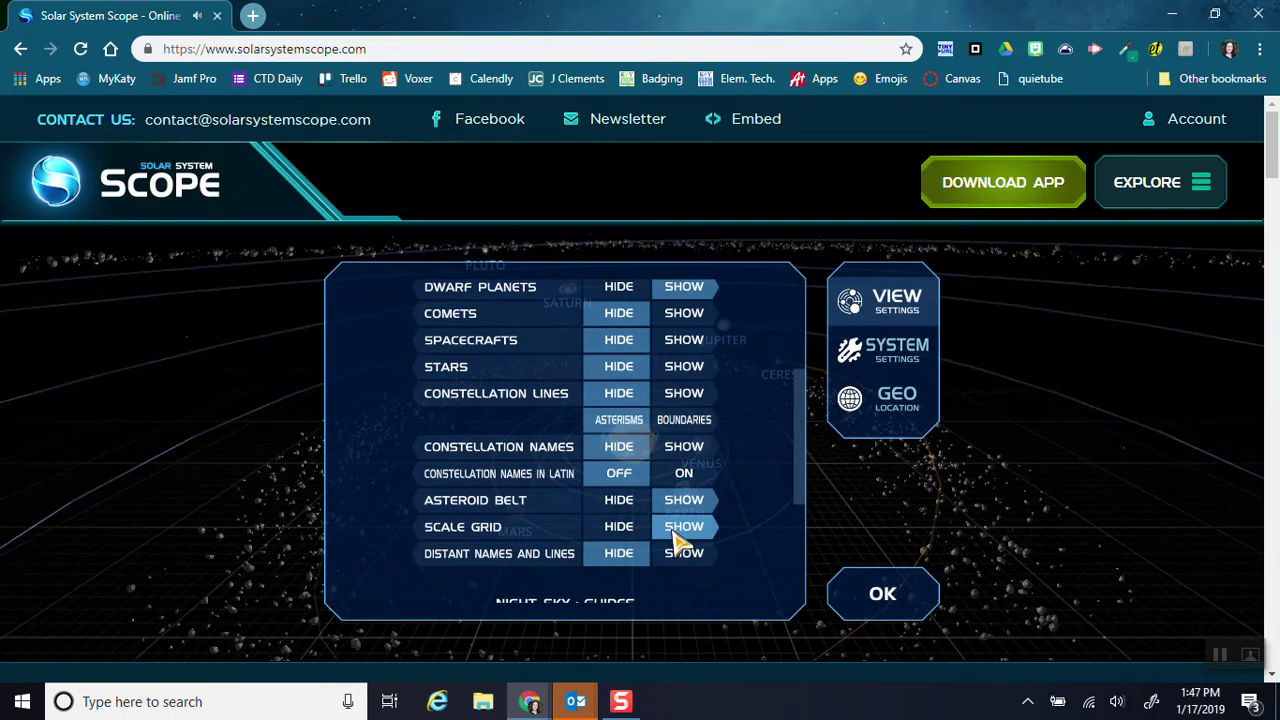
click(630, 532)
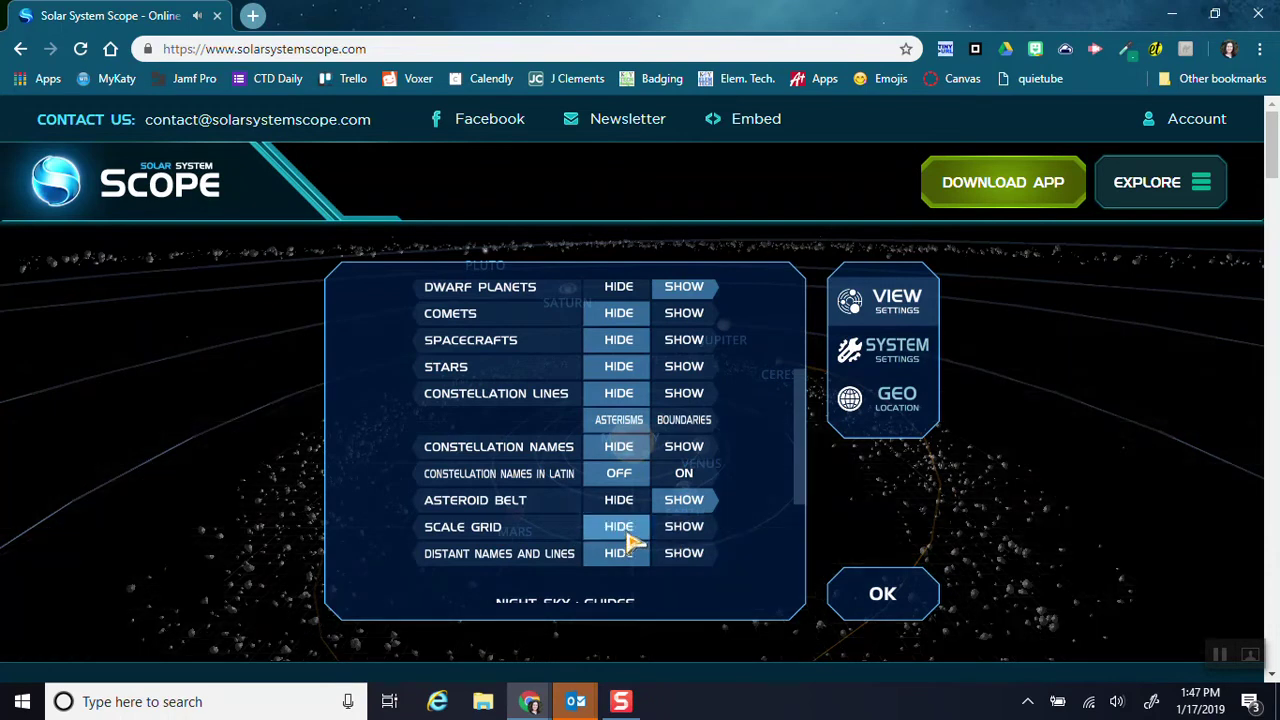
click(718, 530)
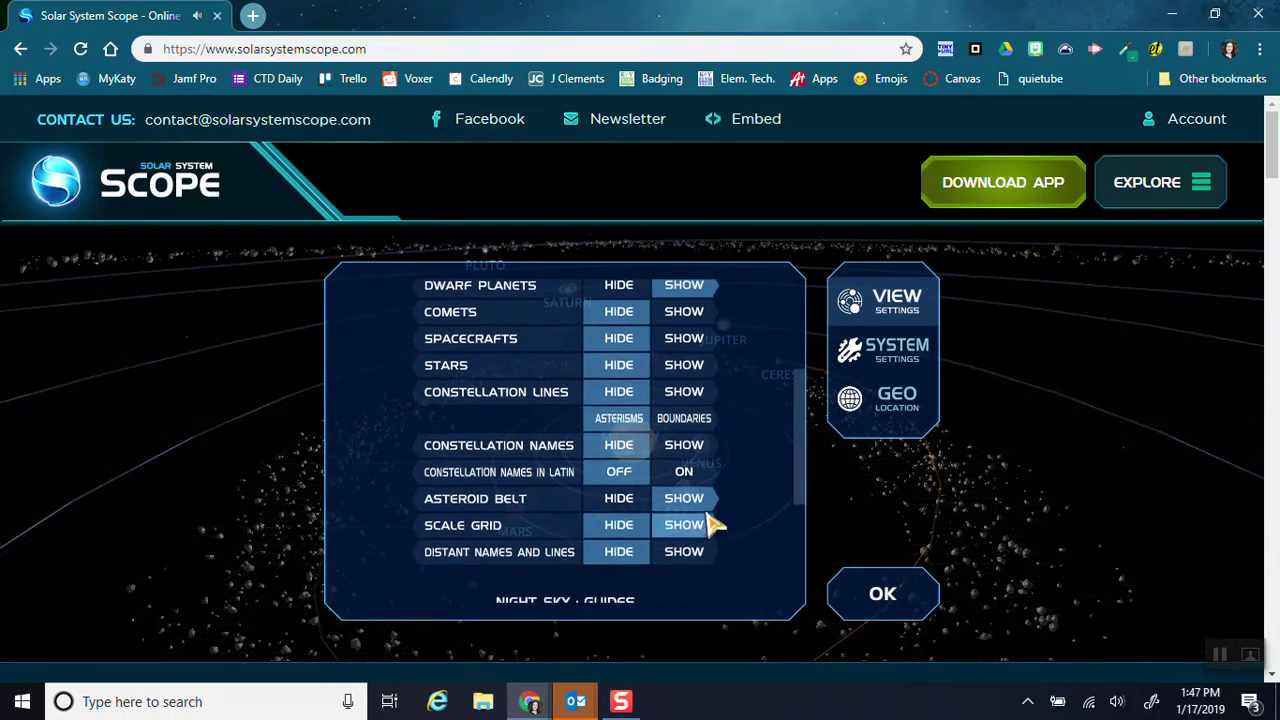
drag(806, 471, 803, 595)
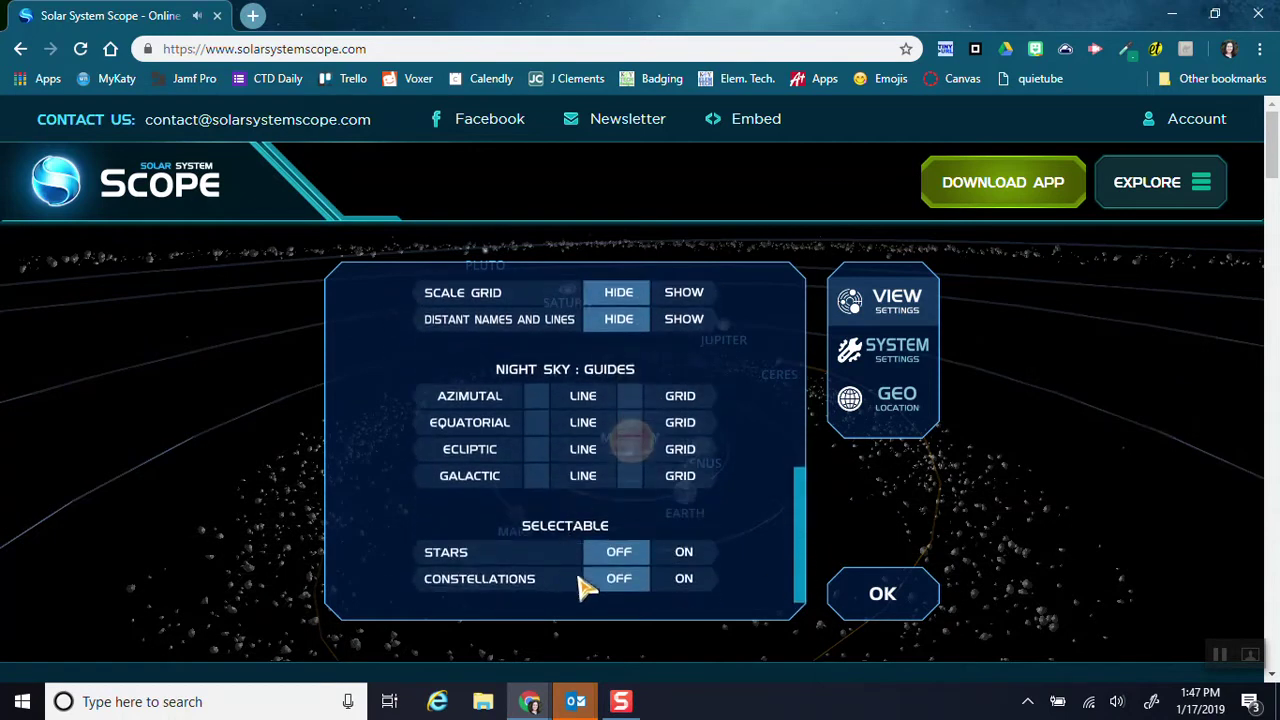
drag(800, 563, 800, 323)
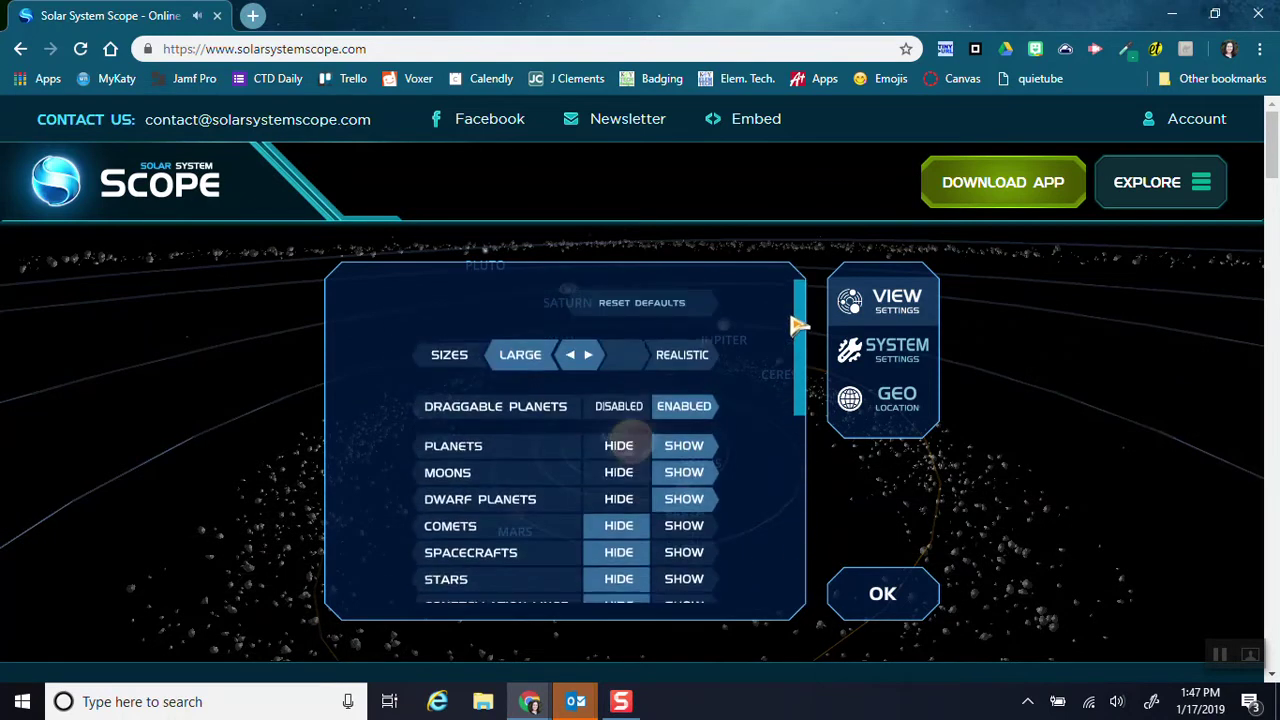
click(877, 366)
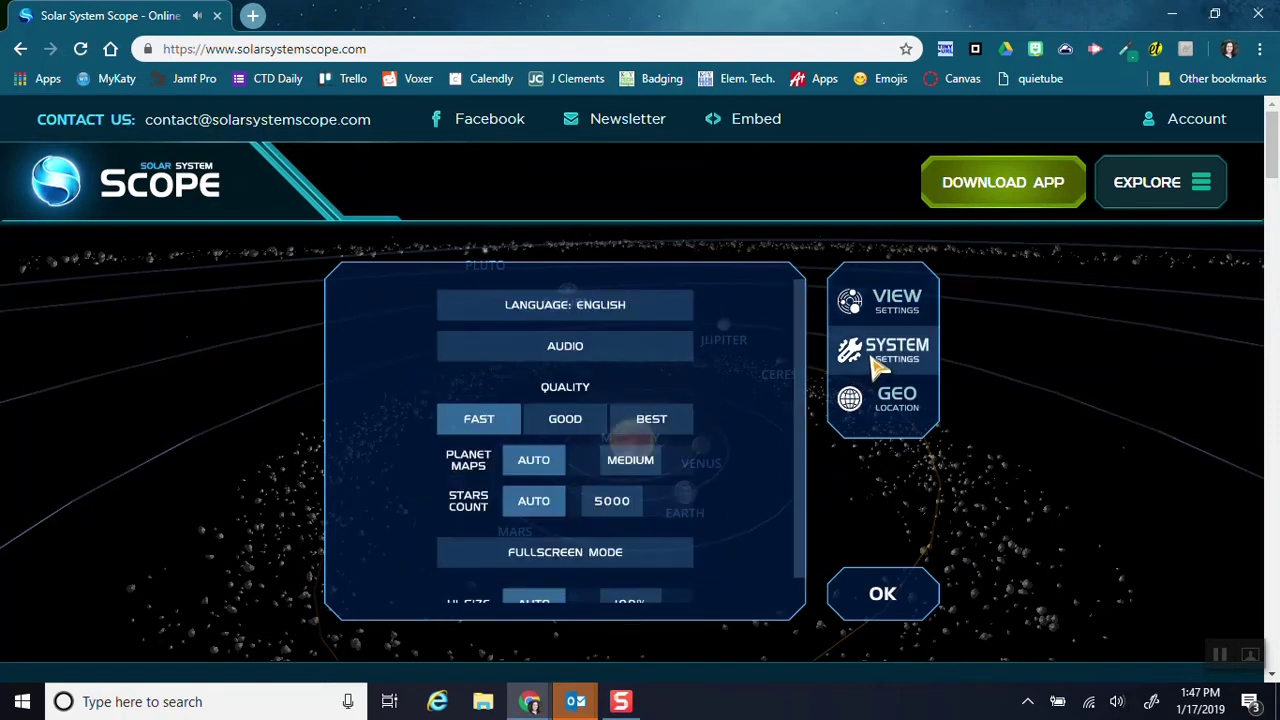
Look over the Audio and quality settings, then switch the model to Fullscreen Mode
click(574, 357)
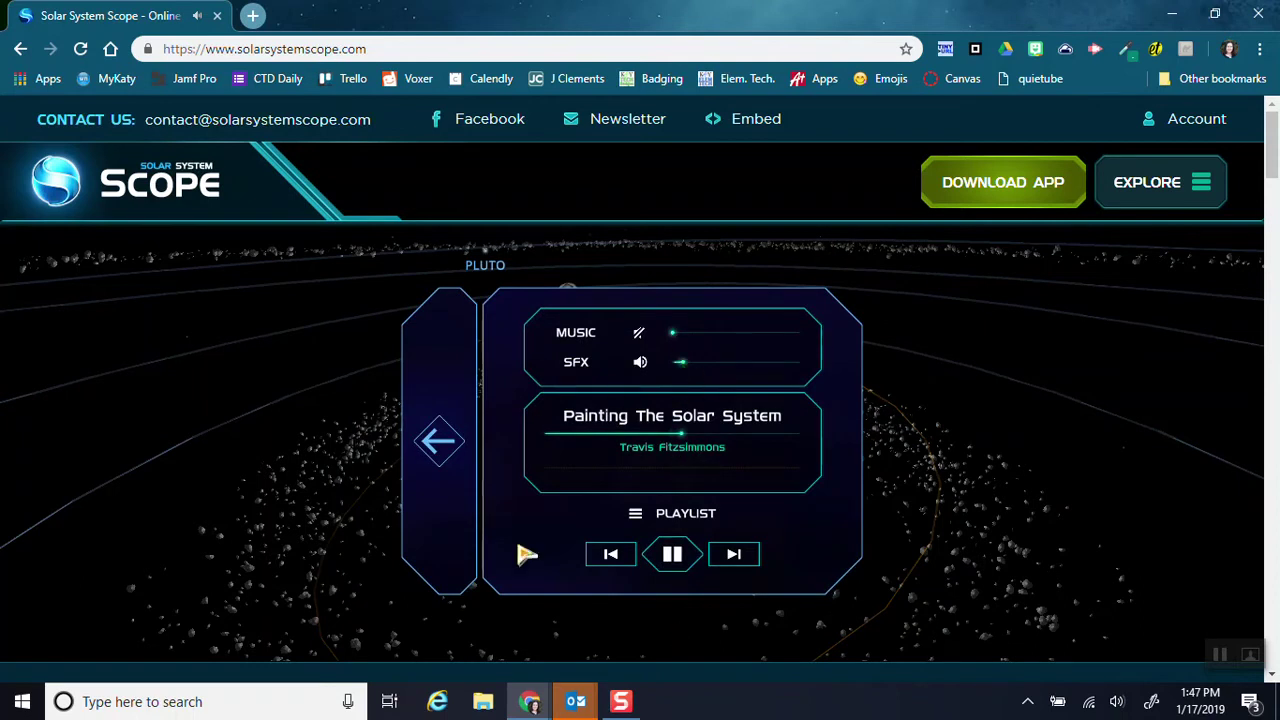
click(438, 443)
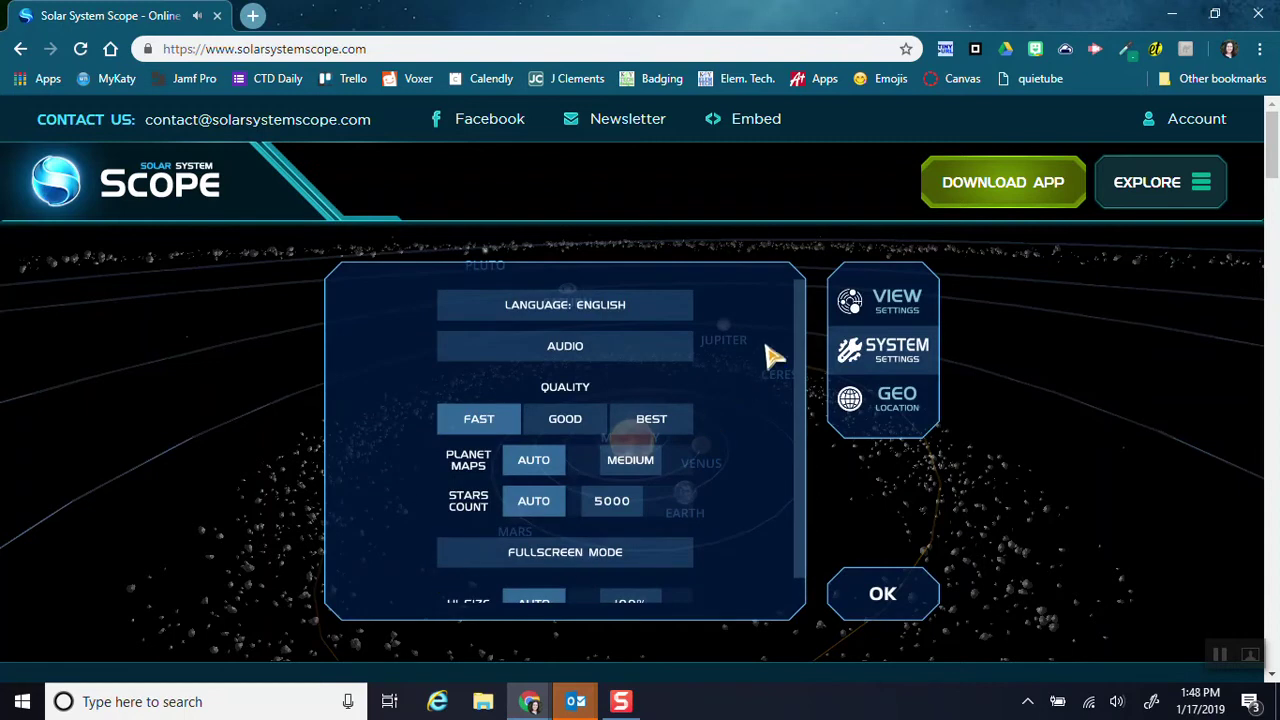
scroll(806, 414, down, 1)
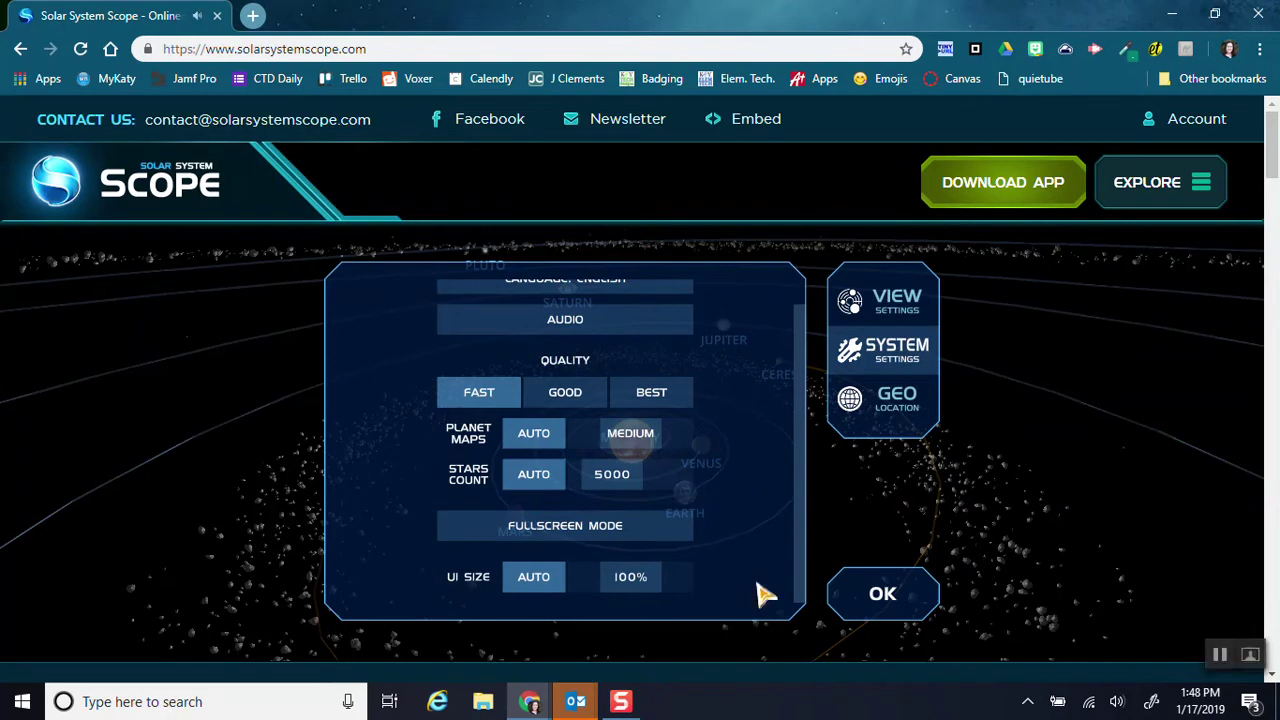
click(634, 527)
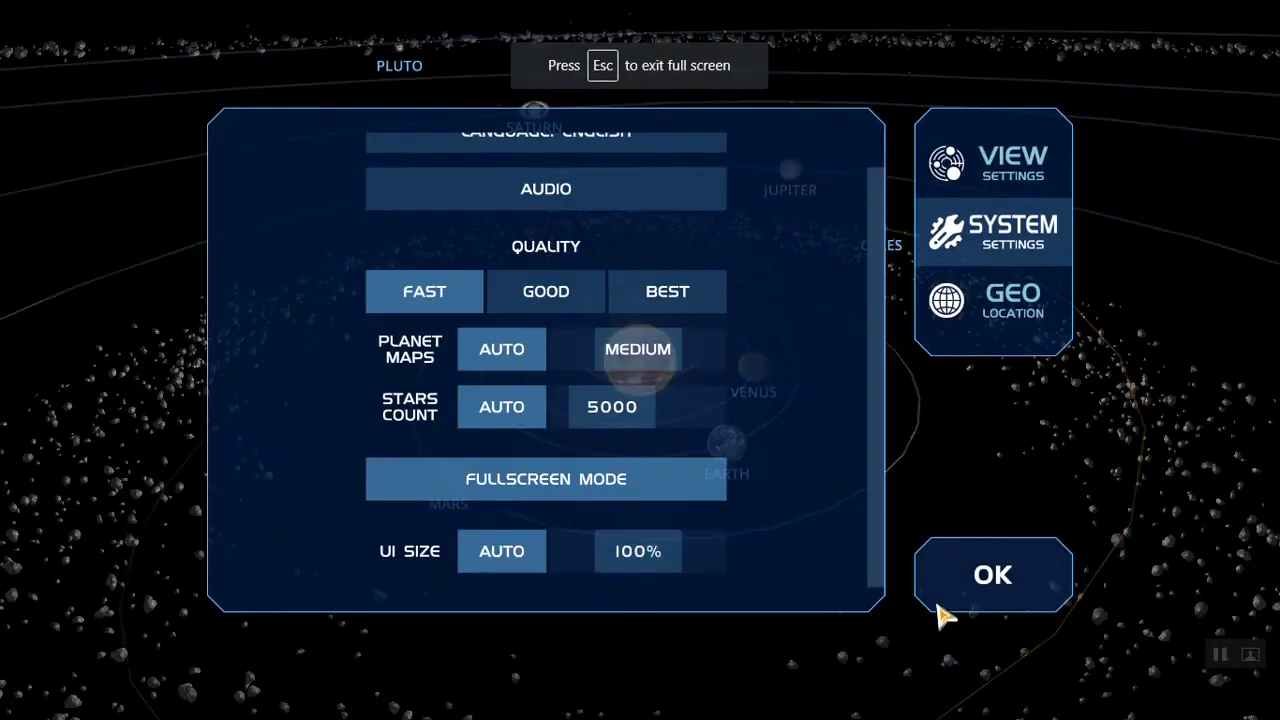
Close the settings with OK and tilt the solar system to an angled orbit view
click(1008, 574)
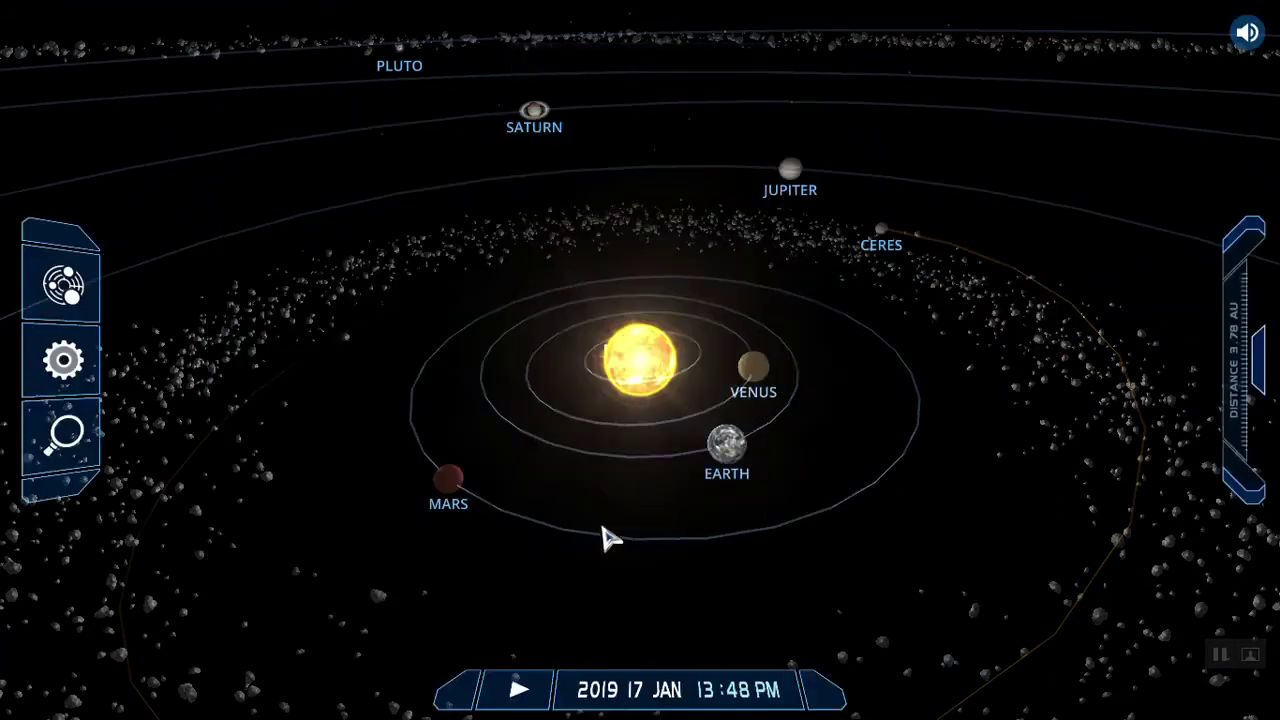
drag(613, 535, 690, 556)
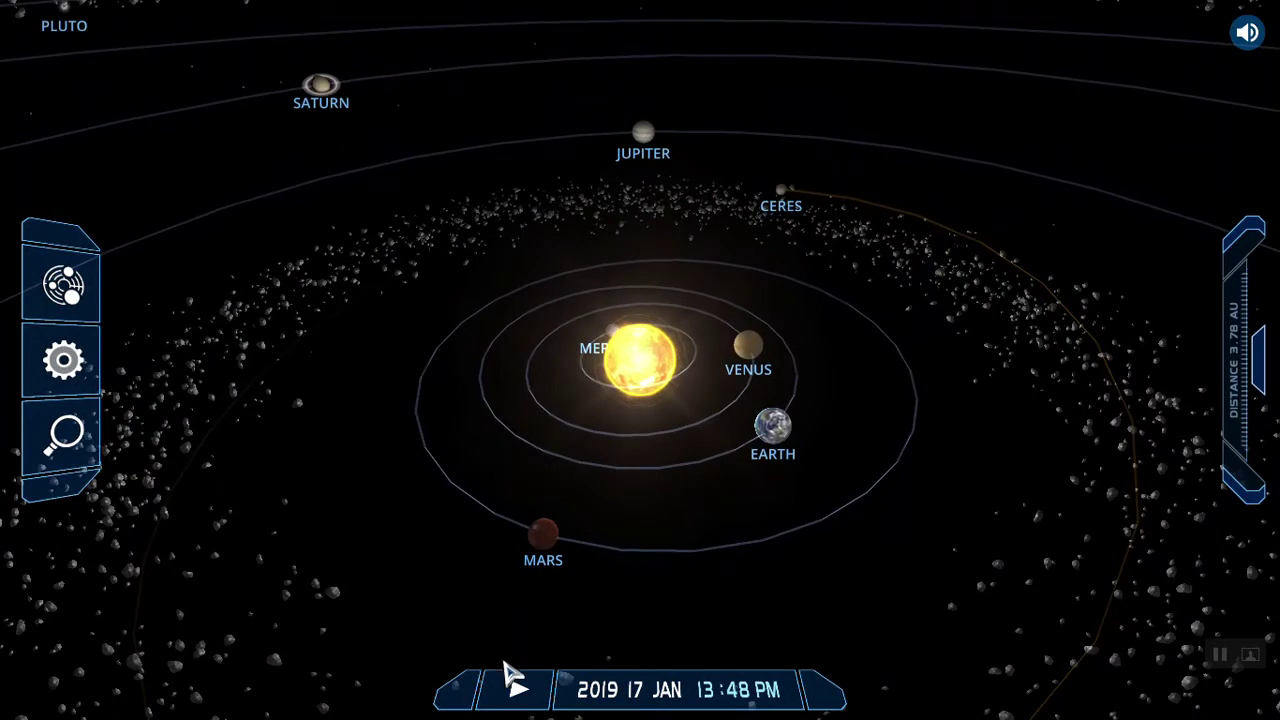
click(515, 692)
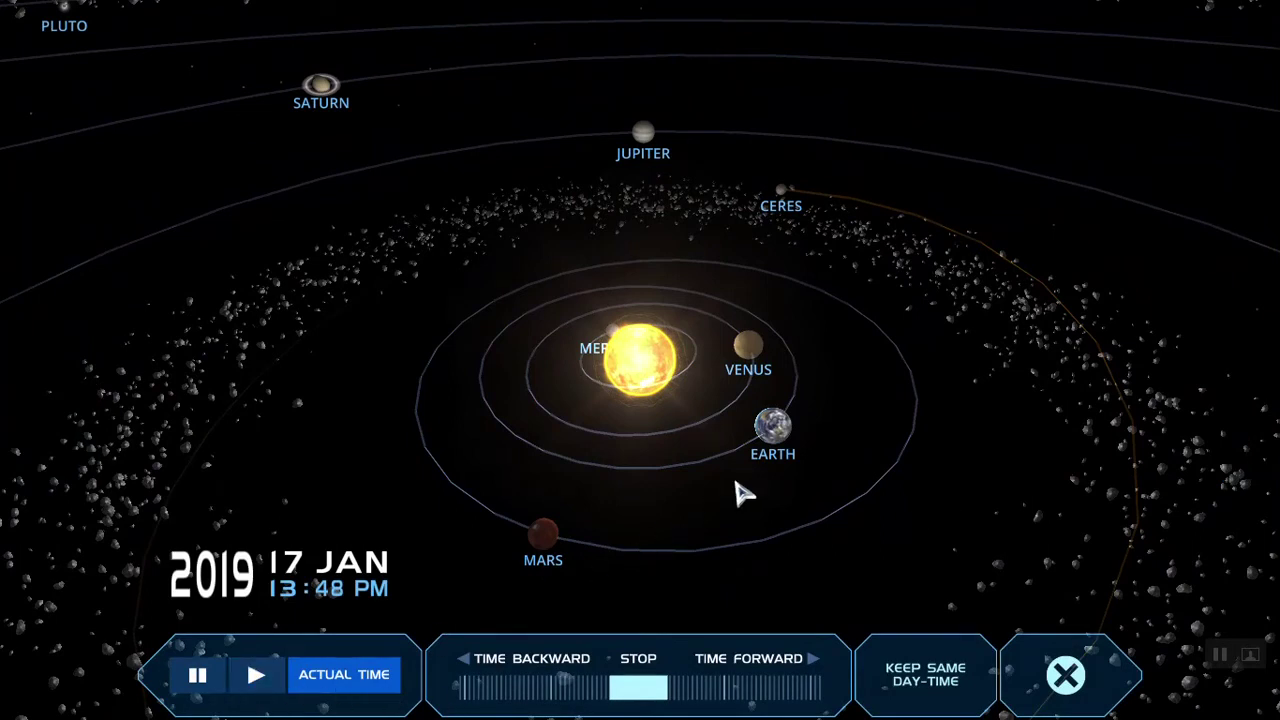
Speed time forward to about 14 hours per second through late 2019
click(650, 688)
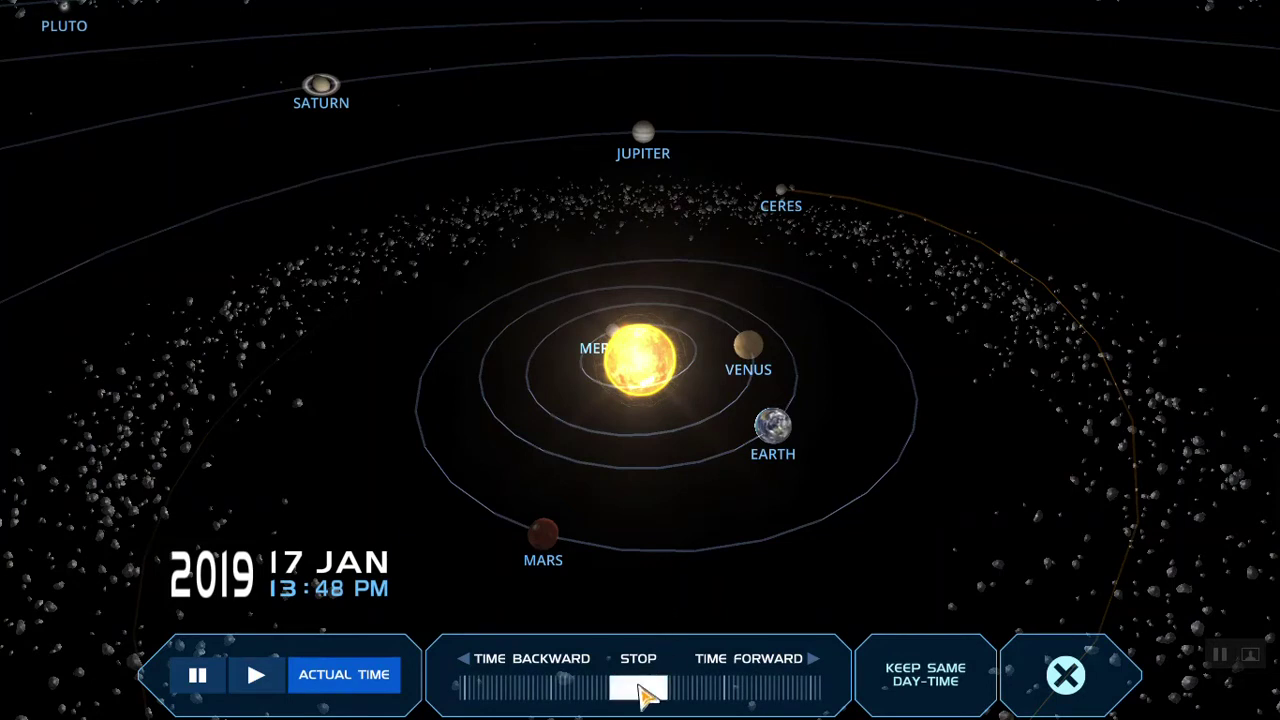
drag(645, 697, 660, 697)
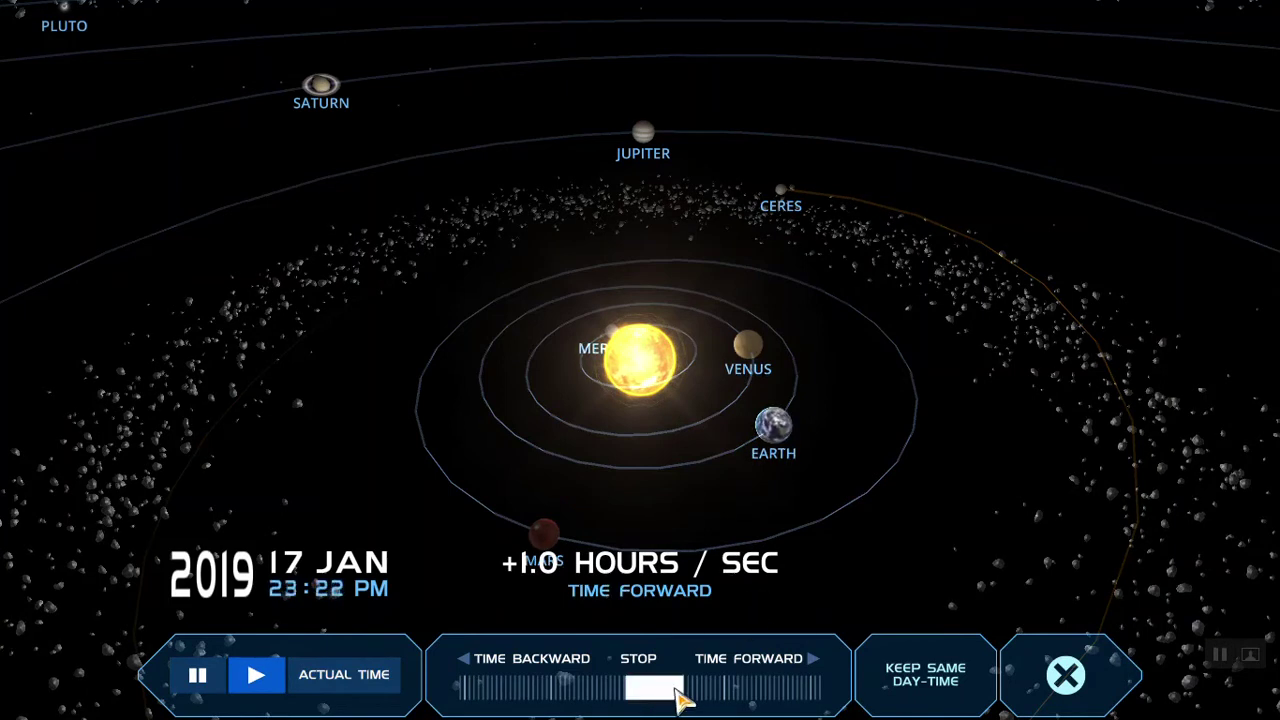
drag(672, 698, 682, 700)
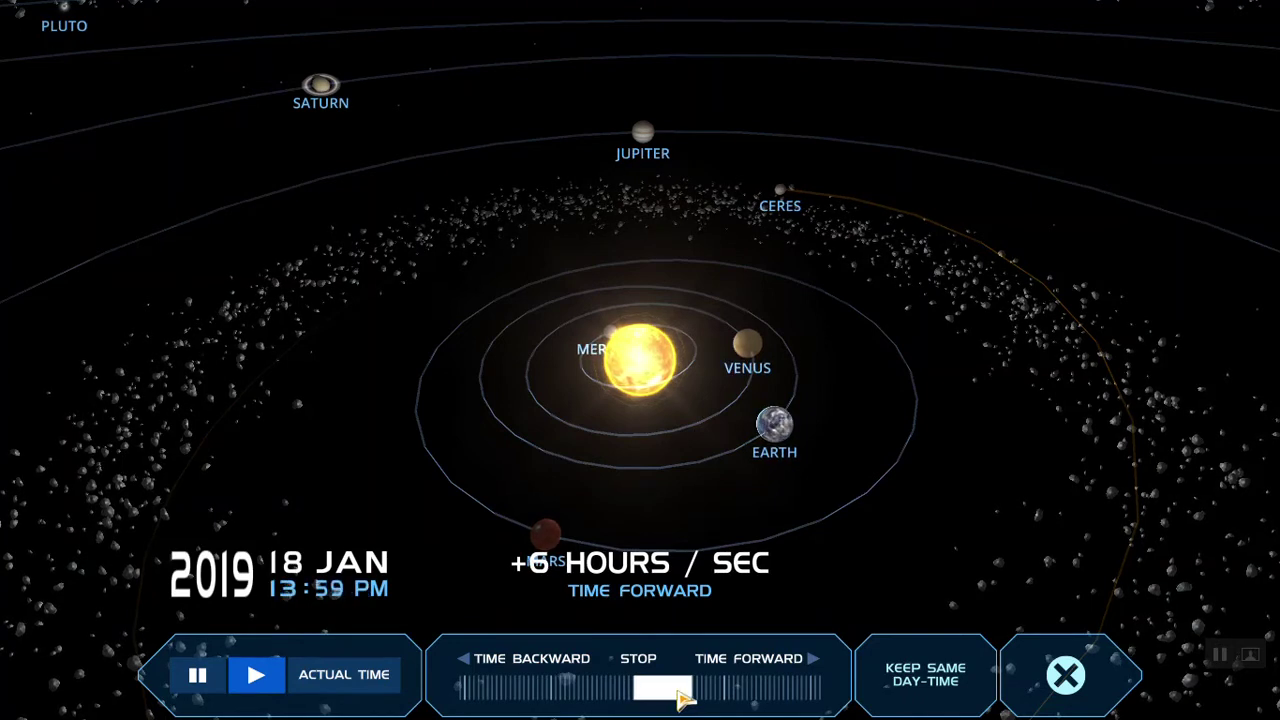
drag(680, 698, 735, 697)
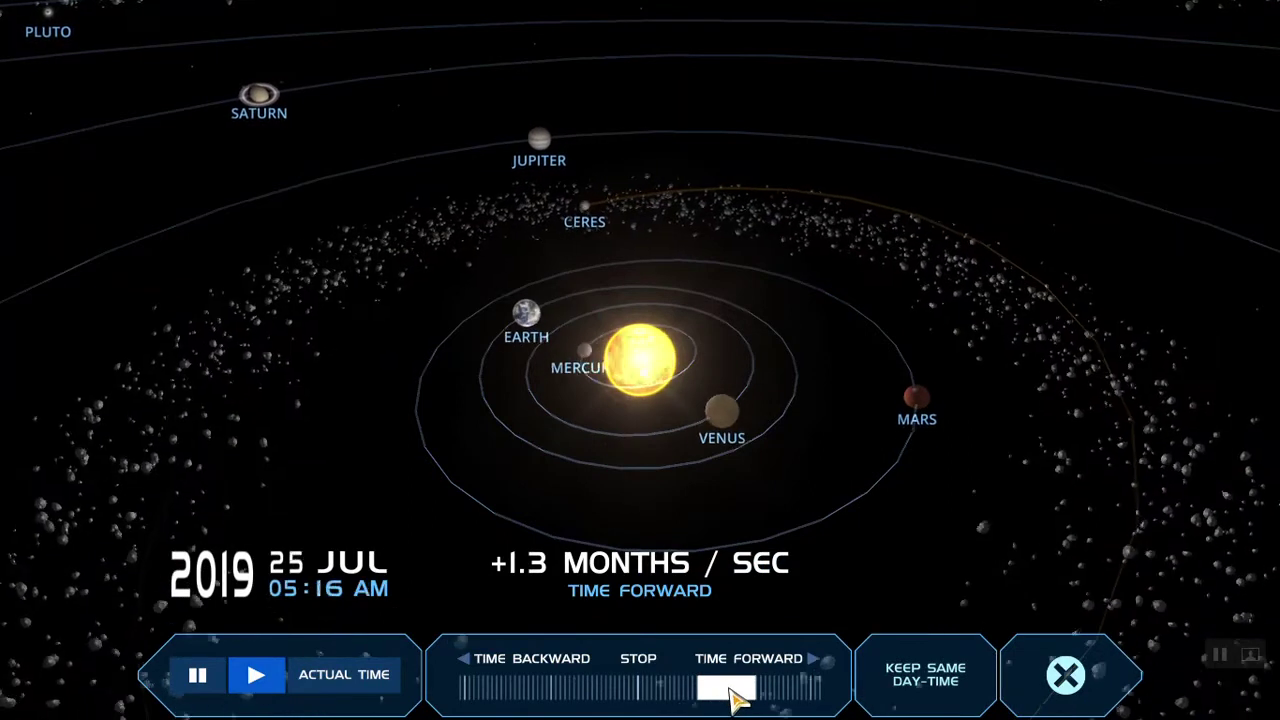
drag(736, 698, 736, 693)
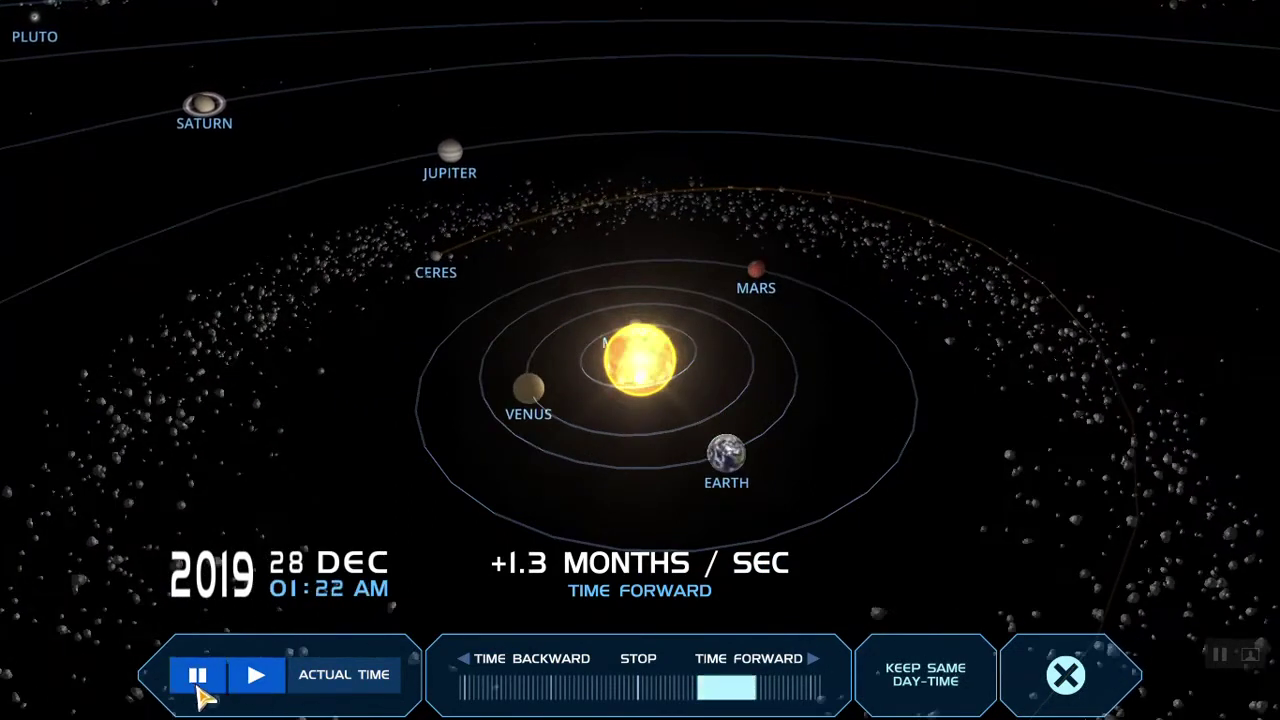
Pause and resume time, then stop it at 2019 18 AUG 07:33 AM
click(197, 690)
click(254, 686)
drag(726, 690, 640, 702)
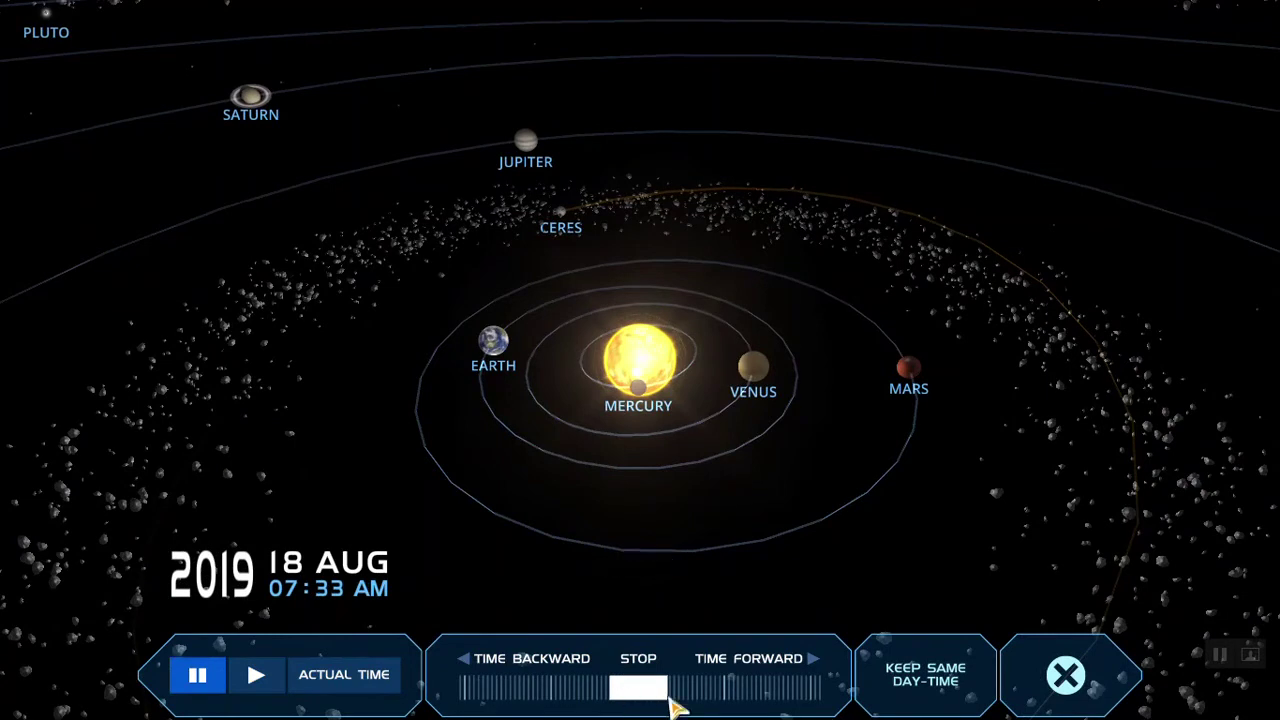
click(1066, 680)
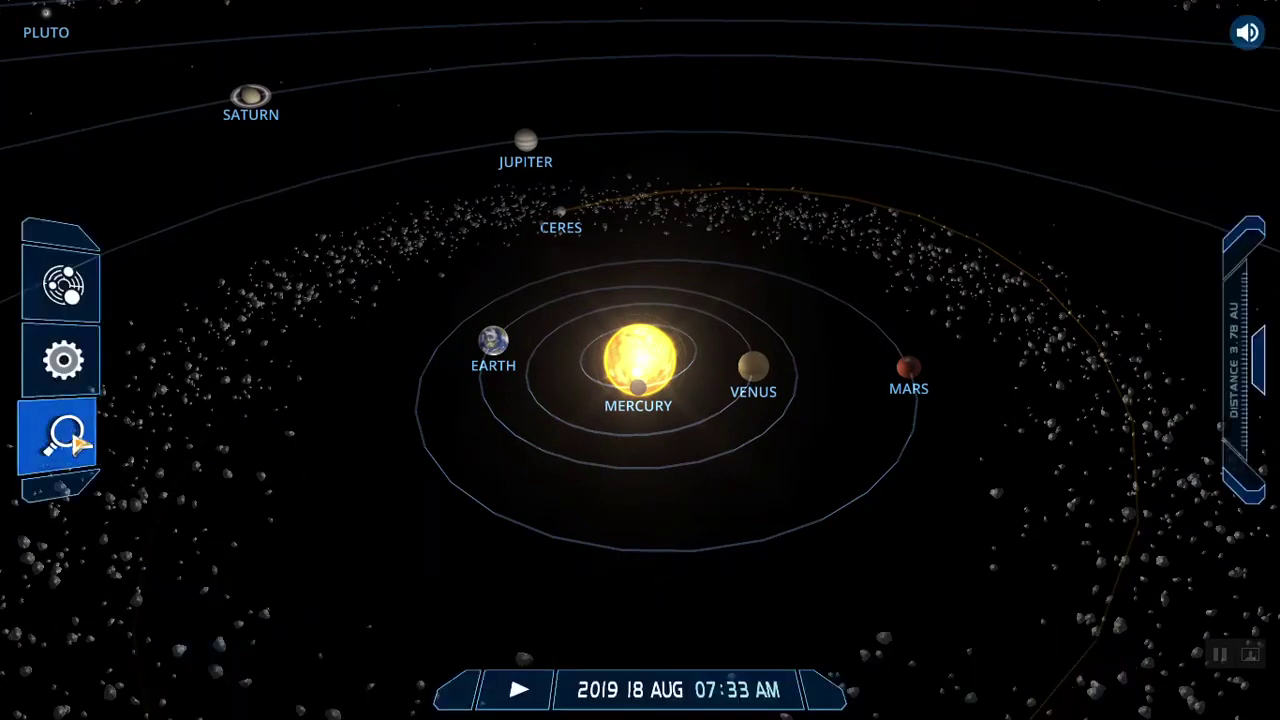
Fly to Mercury via Search > Planets, then select Mars and open its Explore view
click(66, 438)
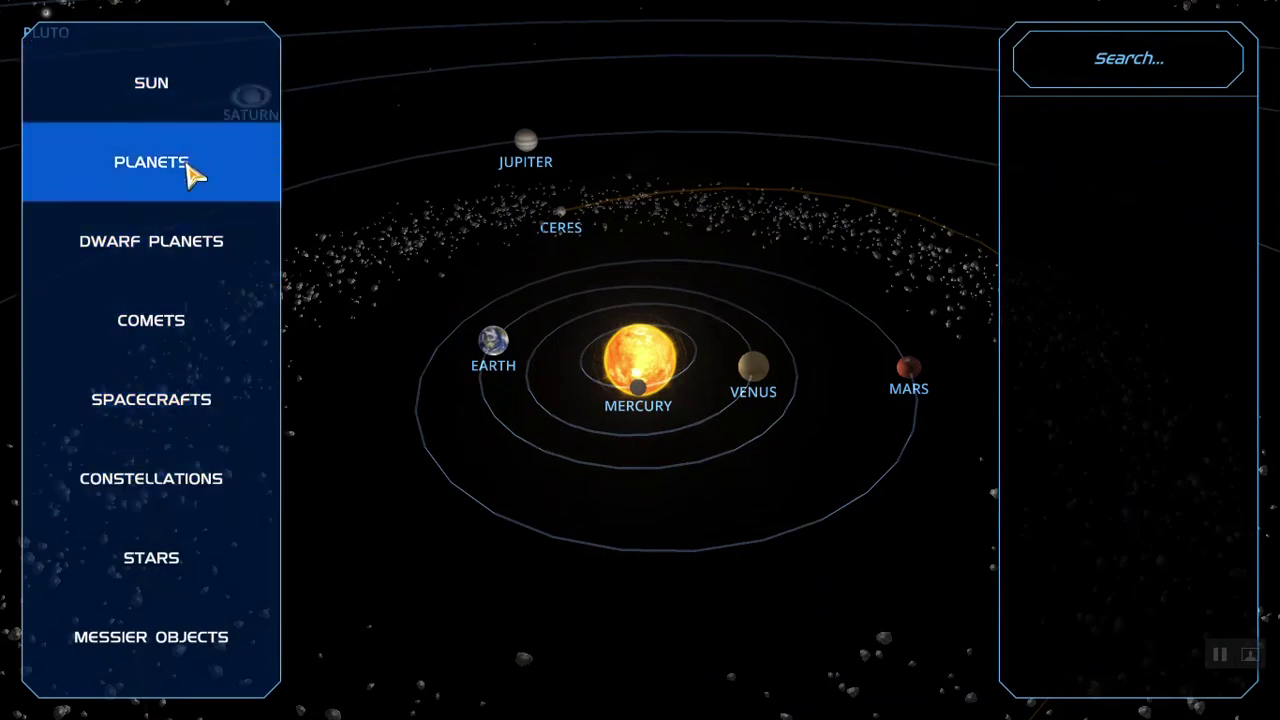
click(193, 172)
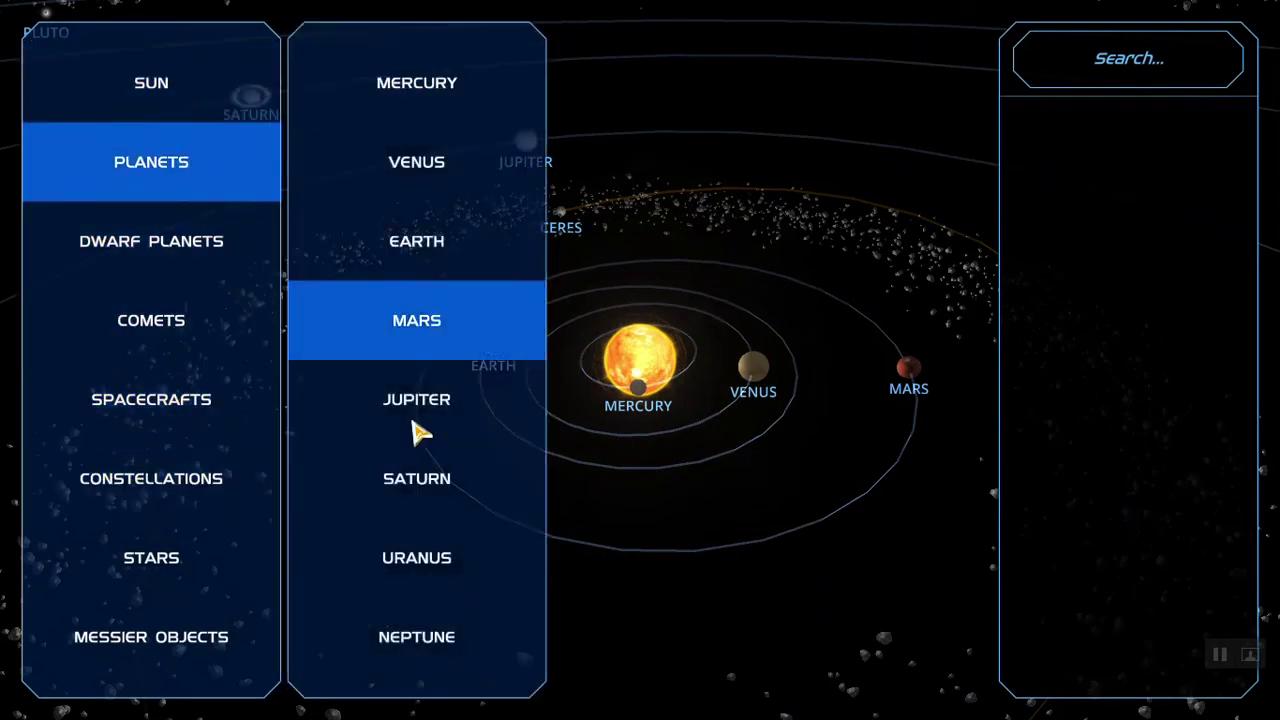
click(432, 100)
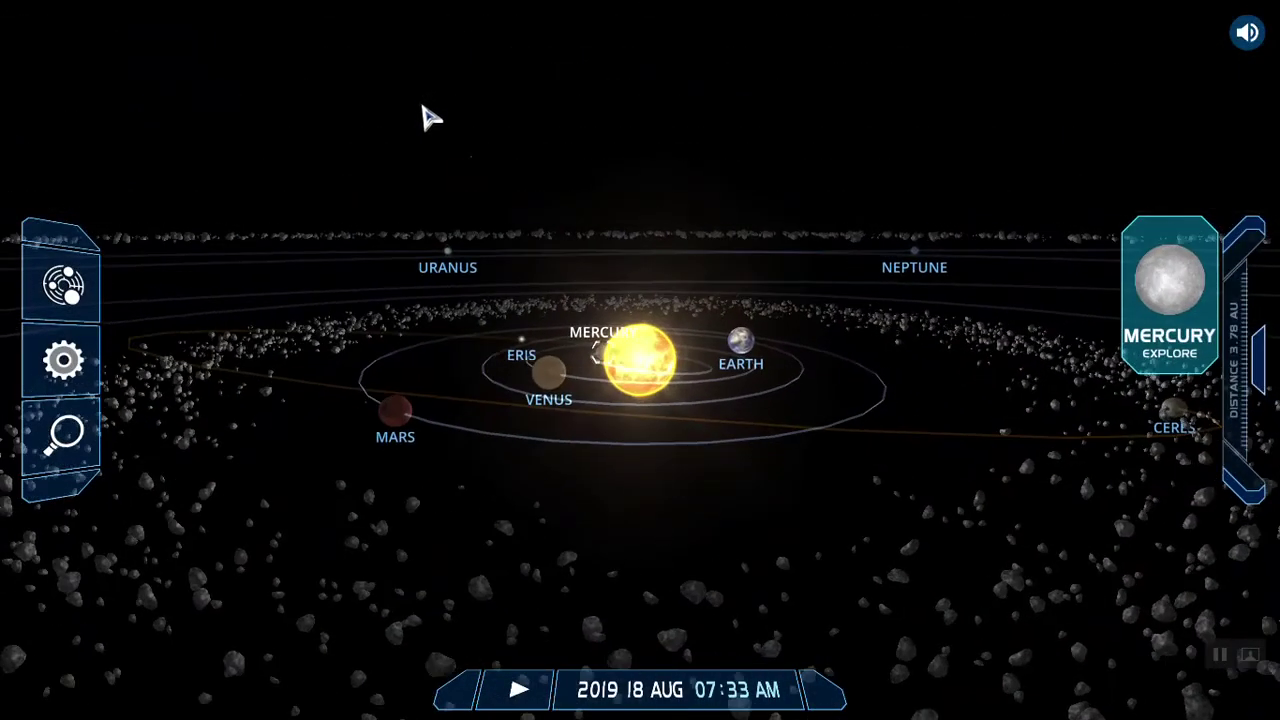
click(600, 352)
click(398, 416)
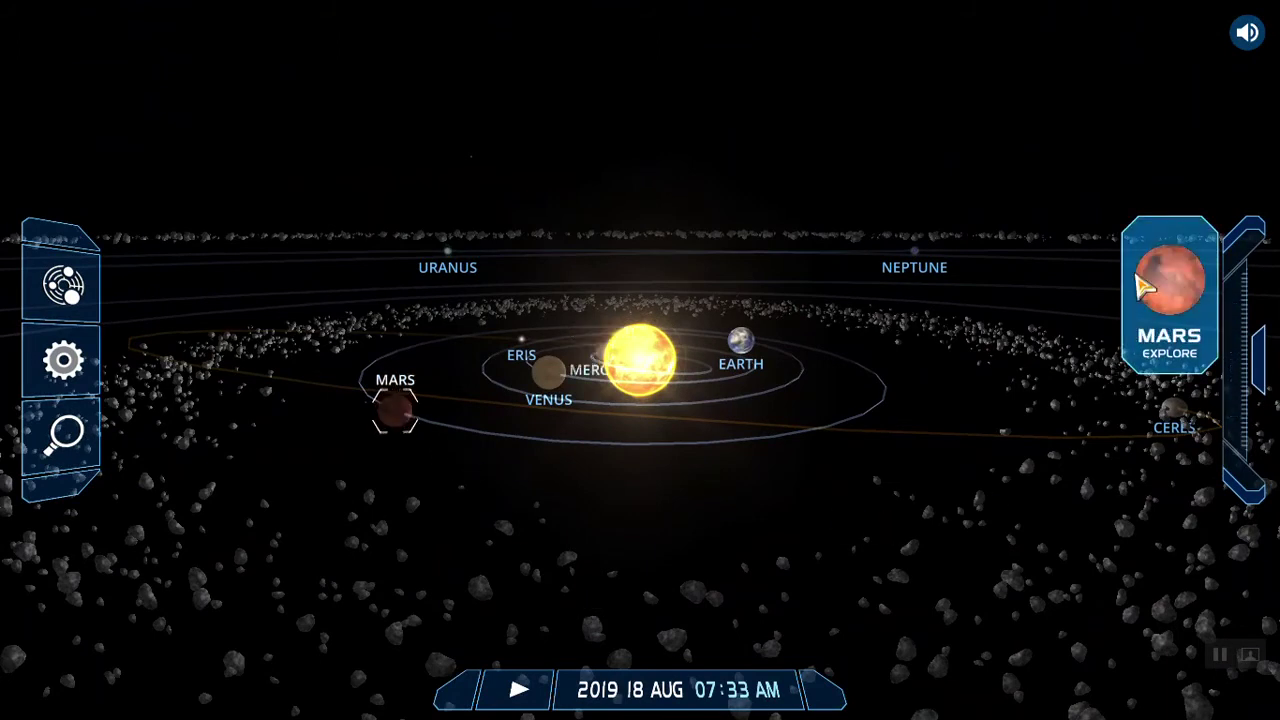
click(1190, 333)
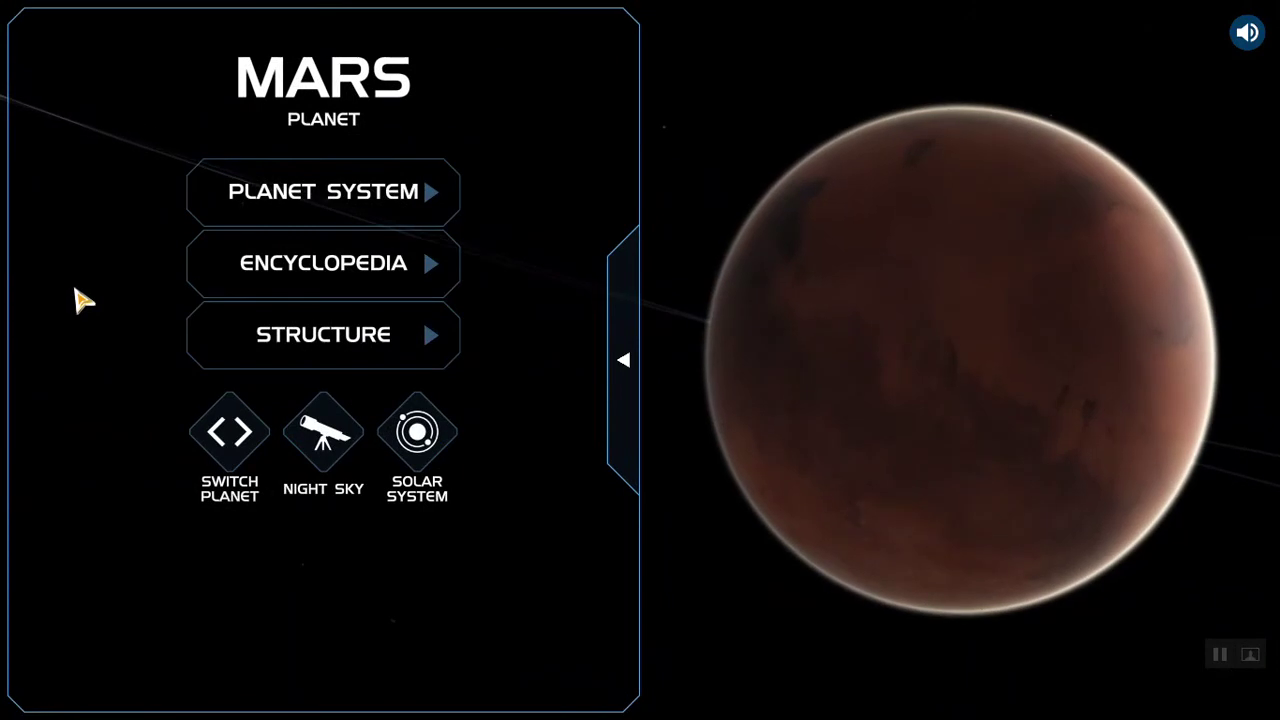
View Mars's Planet System with Deimos and Phobos, its Encyclopedia facts and internal Structure
click(380, 194)
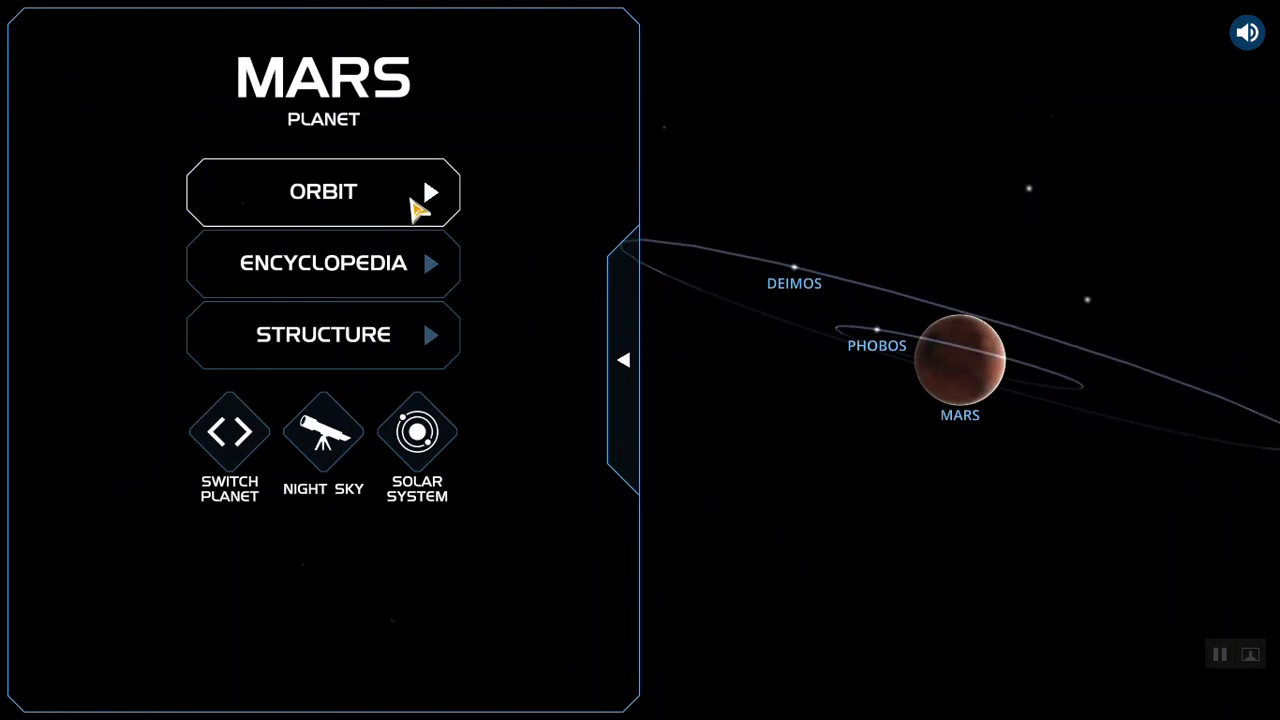
click(416, 266)
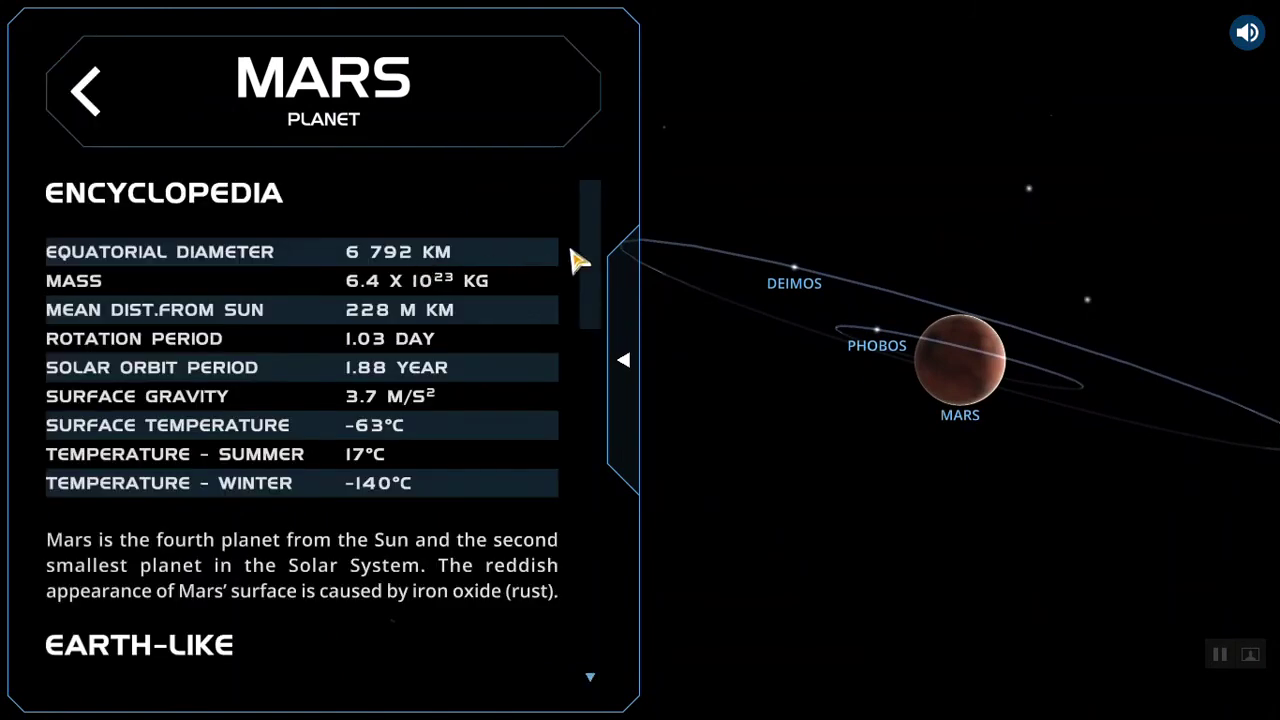
click(88, 104)
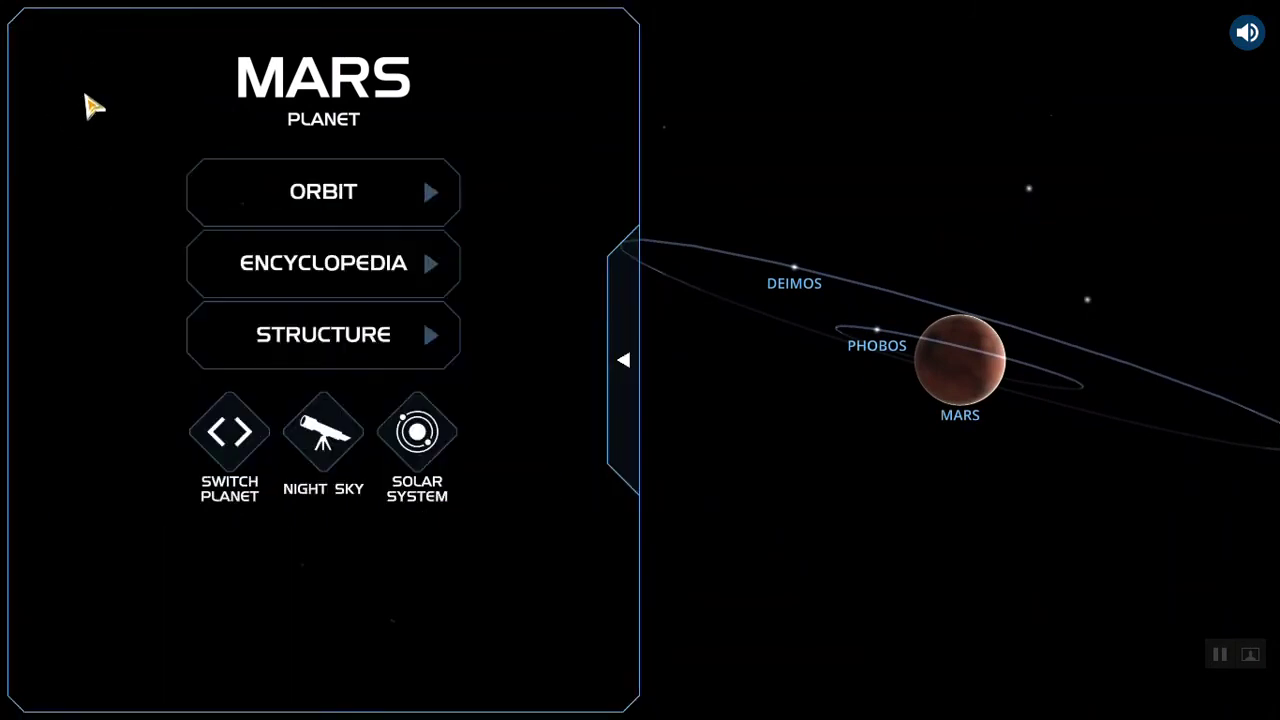
click(380, 348)
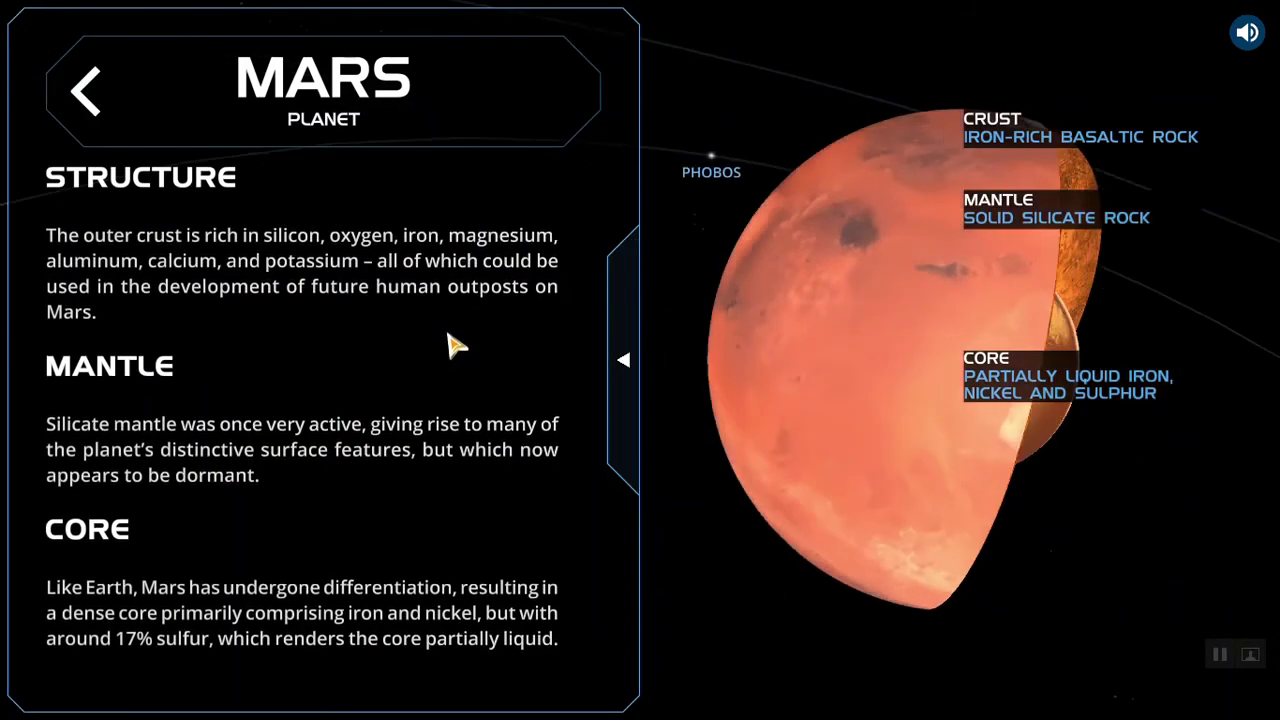
click(88, 104)
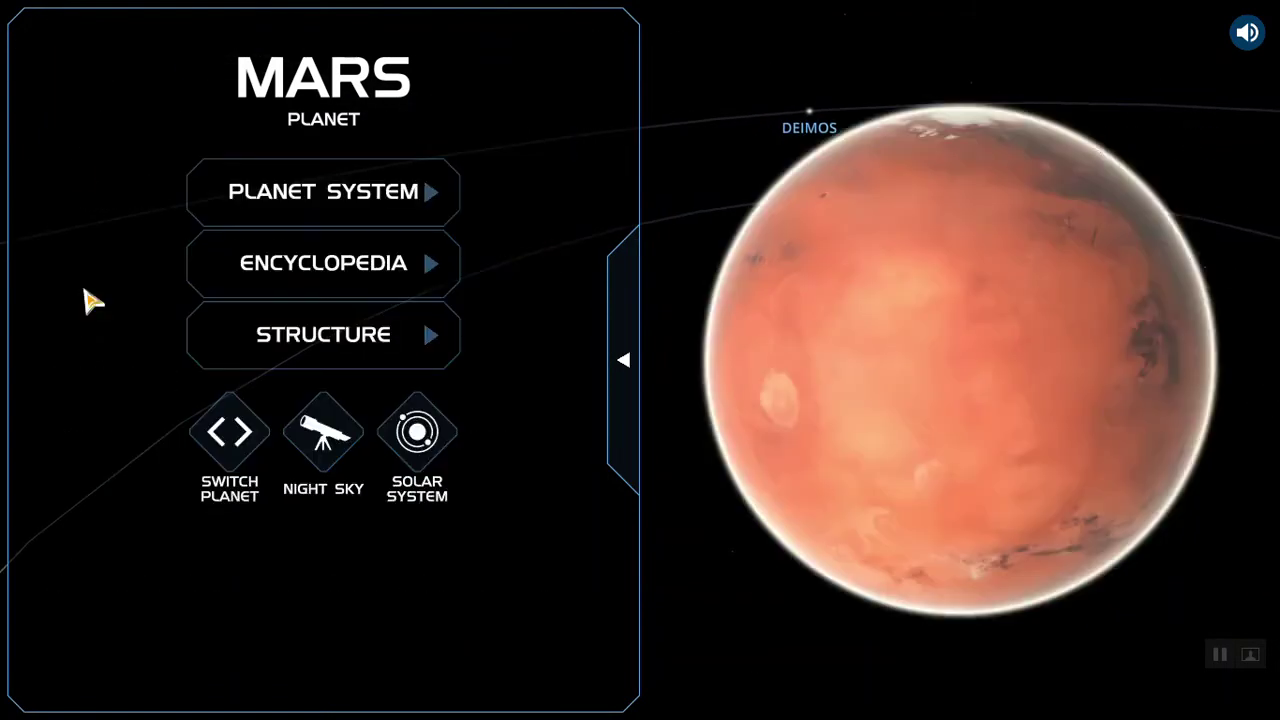
Show Mars in the Night Sky, then return to the Solar System overview
click(323, 435)
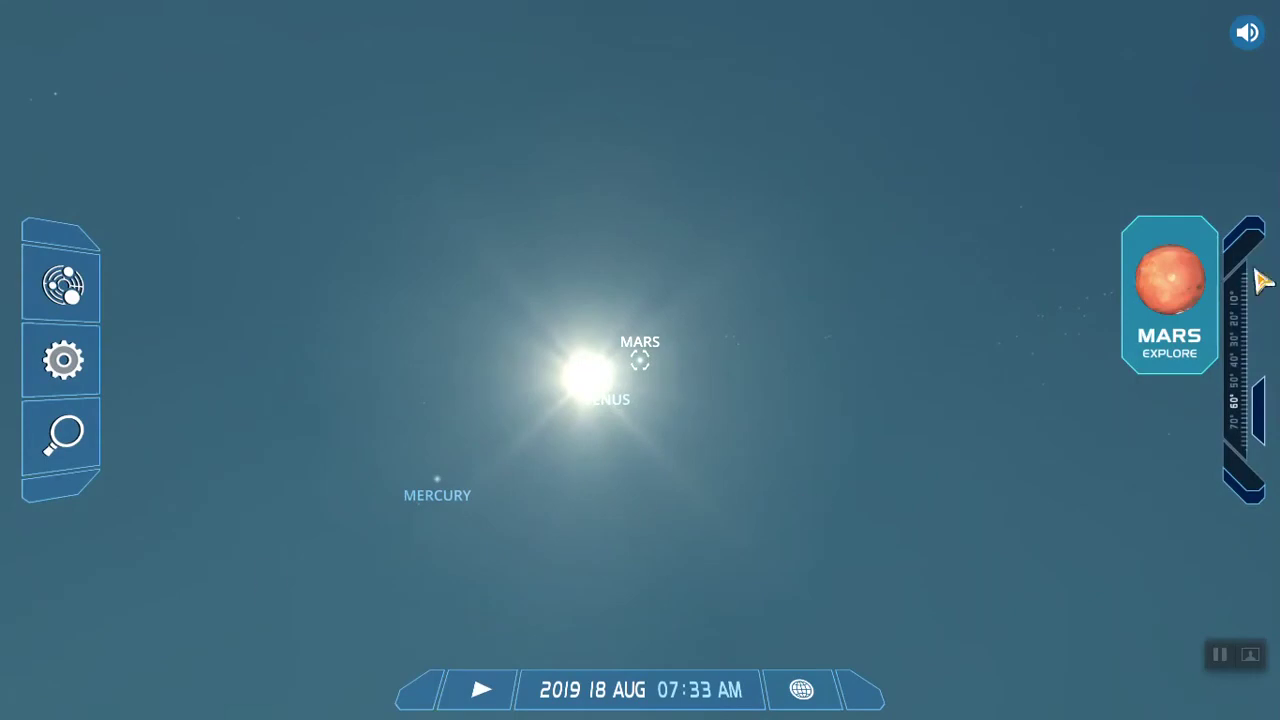
click(1193, 337)
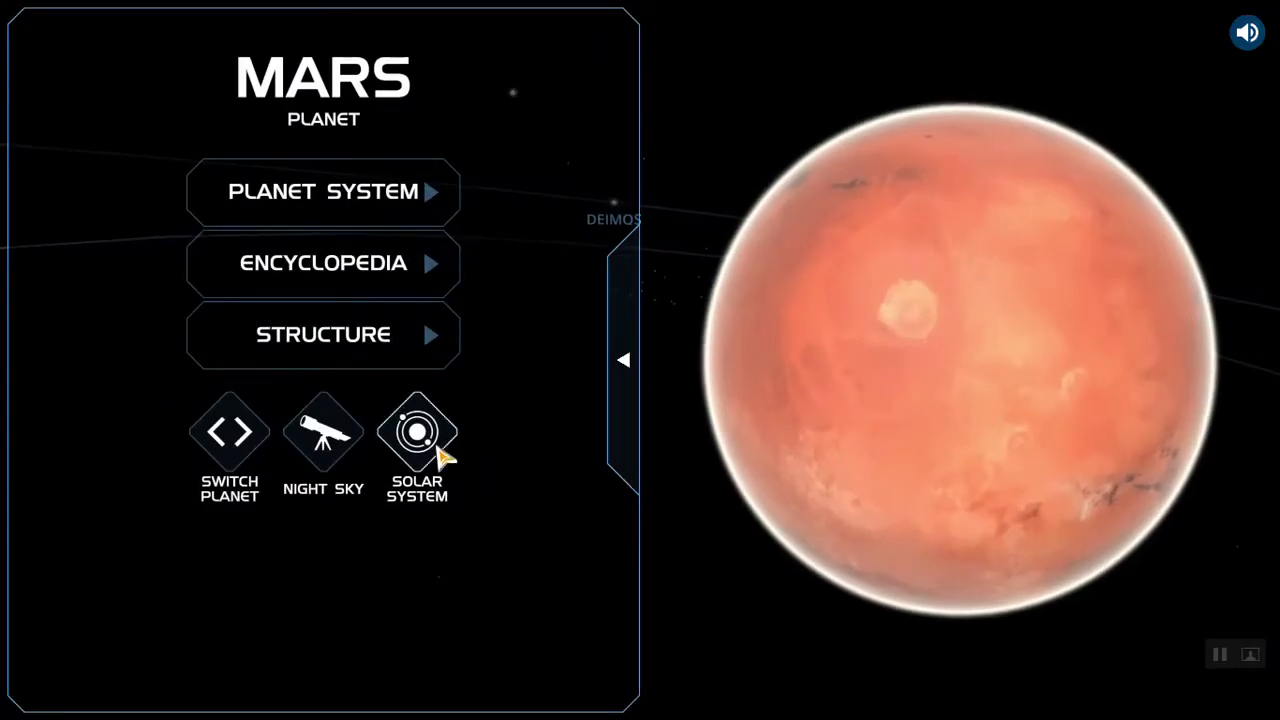
click(441, 452)
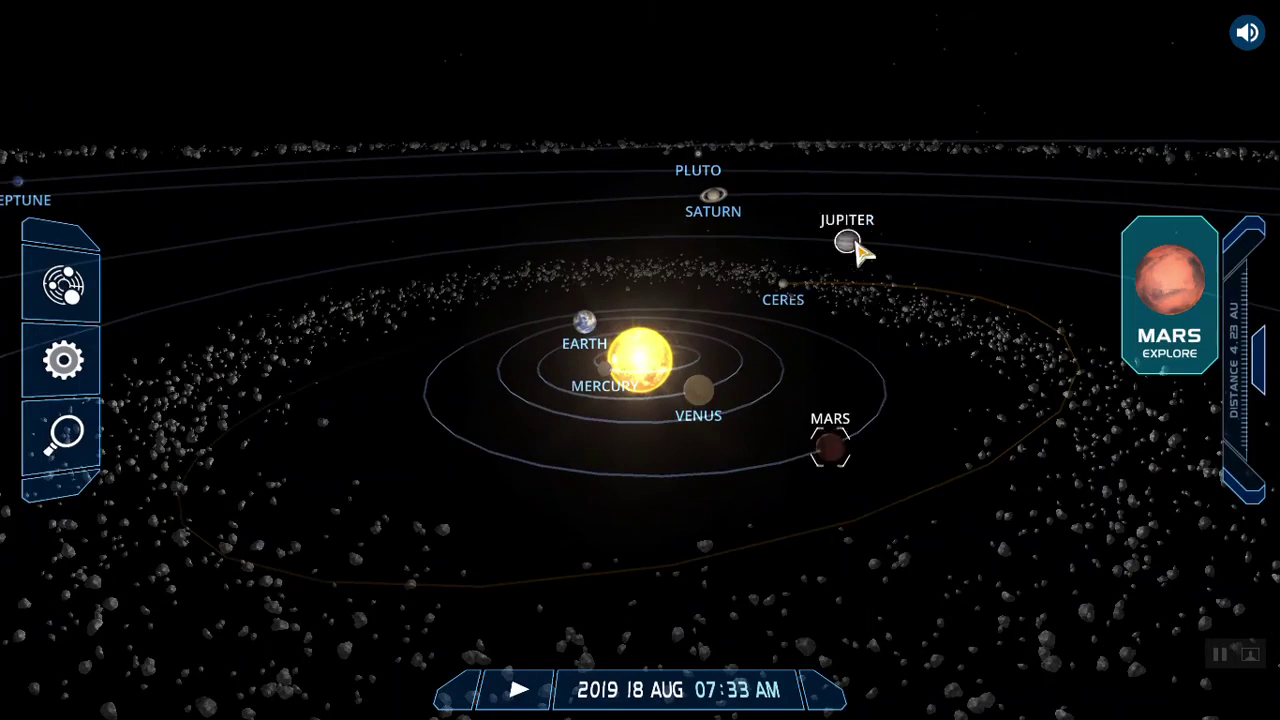
Explore Jupiter up close, zooming out to its moon orbits and back, then viewing from below
click(856, 245)
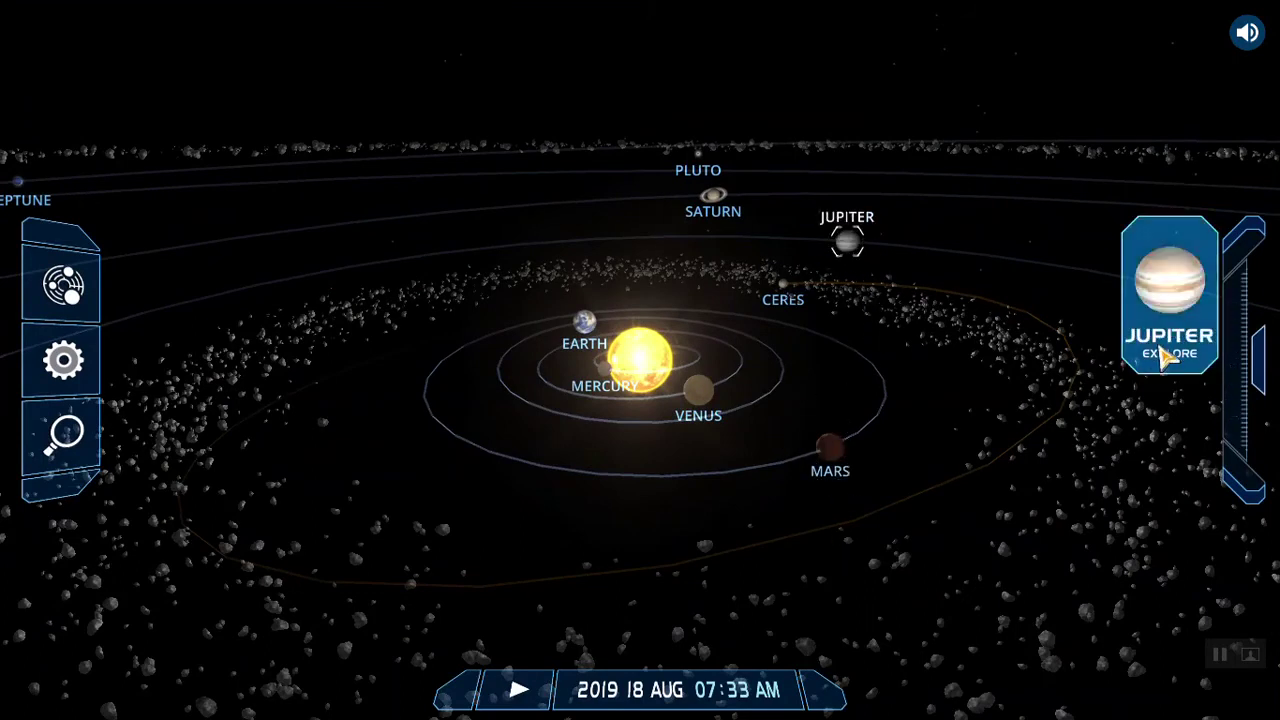
click(1166, 354)
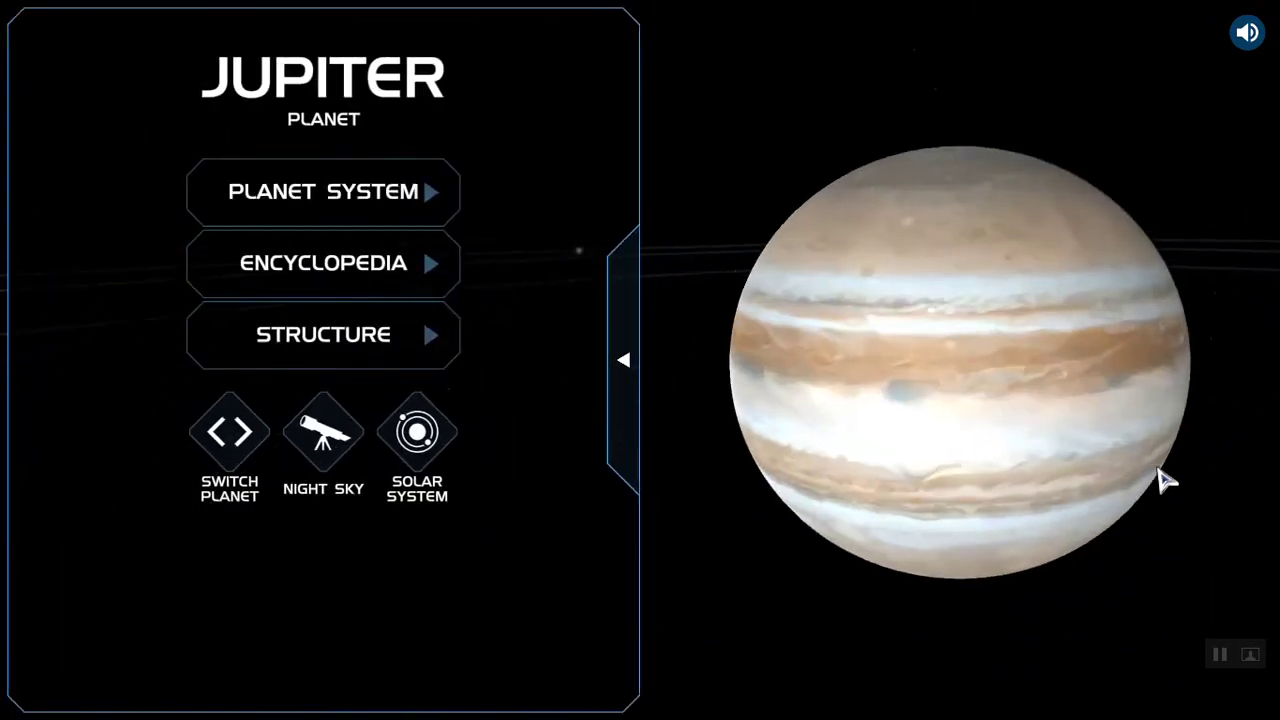
click(625, 386)
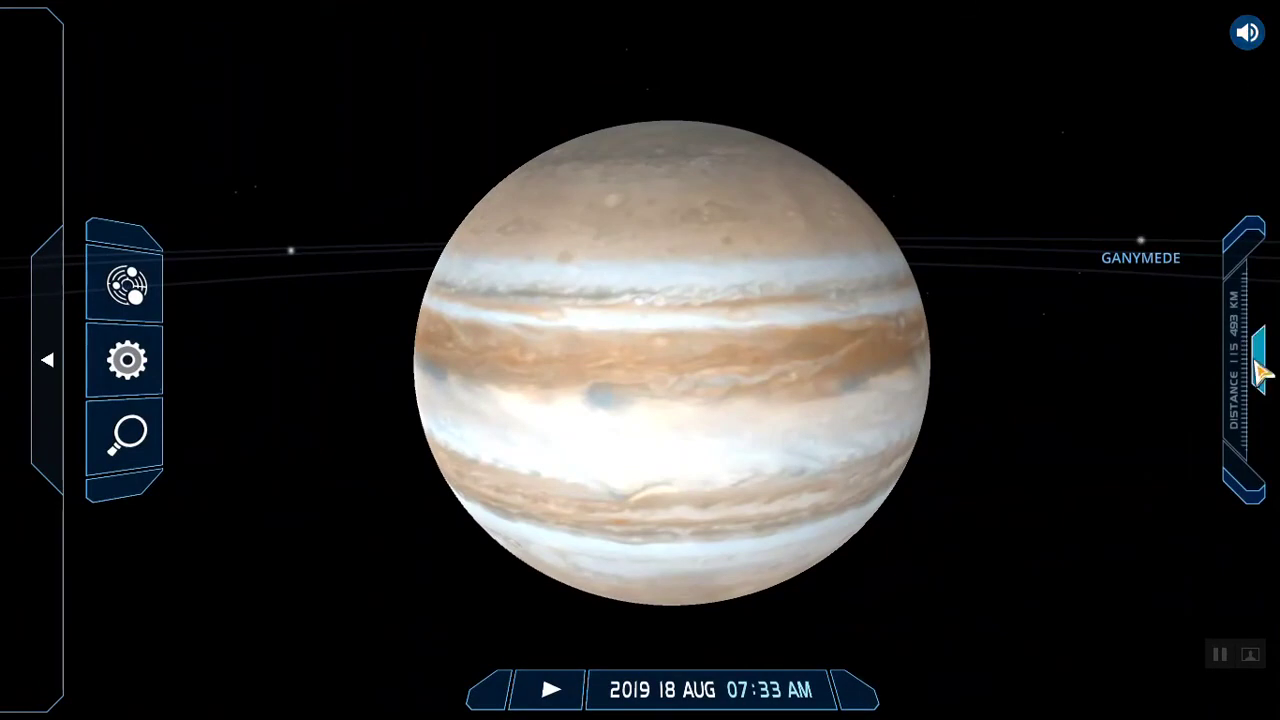
drag(1262, 372, 1266, 391)
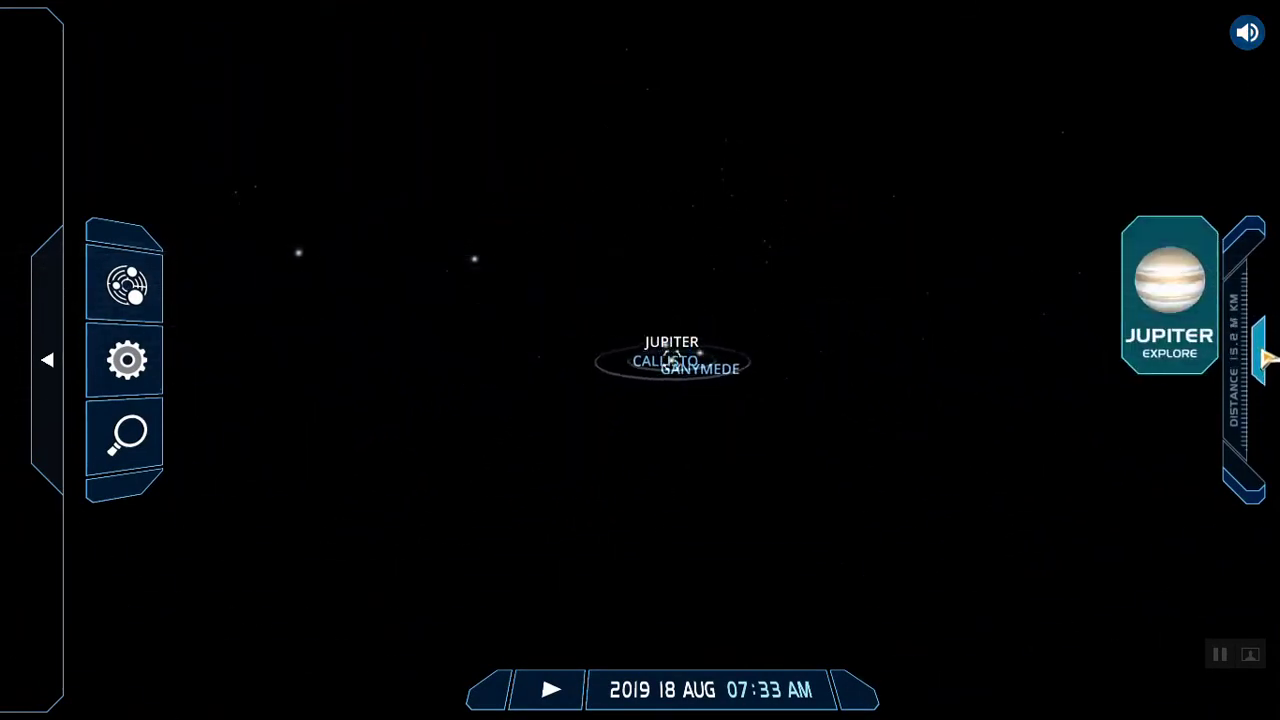
drag(1262, 345, 1262, 294)
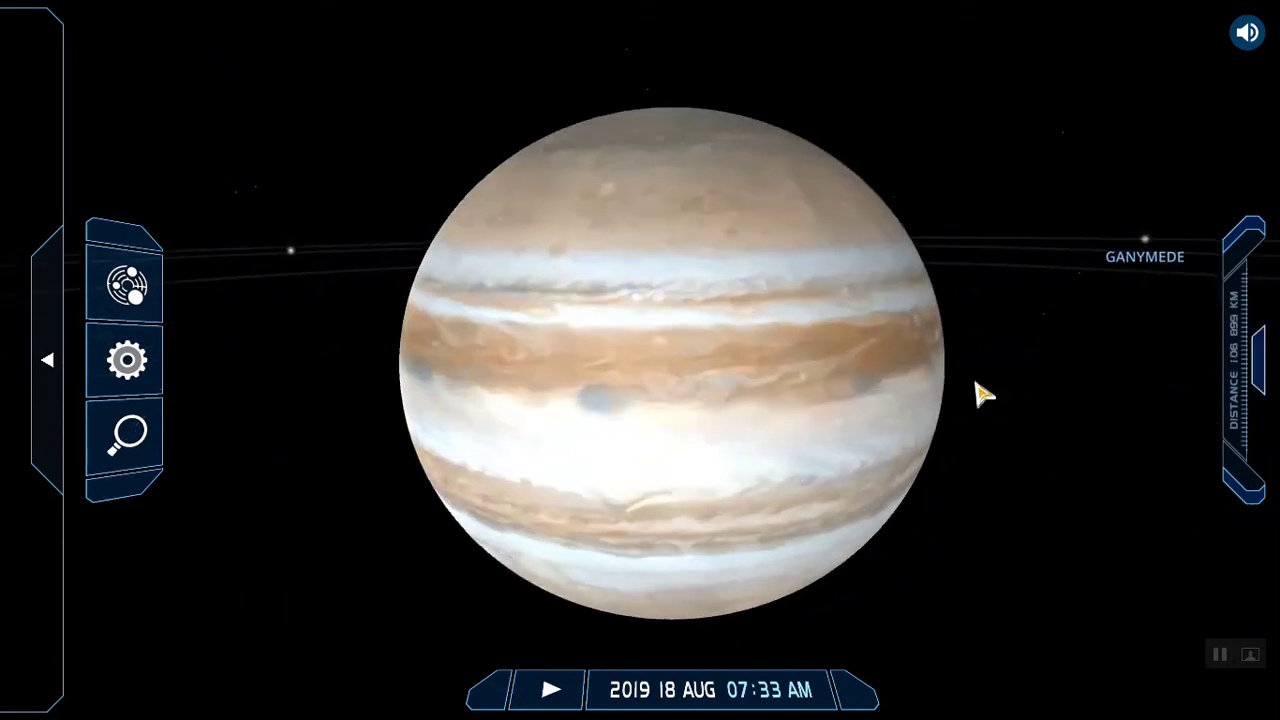
drag(686, 400, 265, 368)
Pick the Solar System tile from the mode menu to leave the Jupiter close-up for the full overview
click(150, 295)
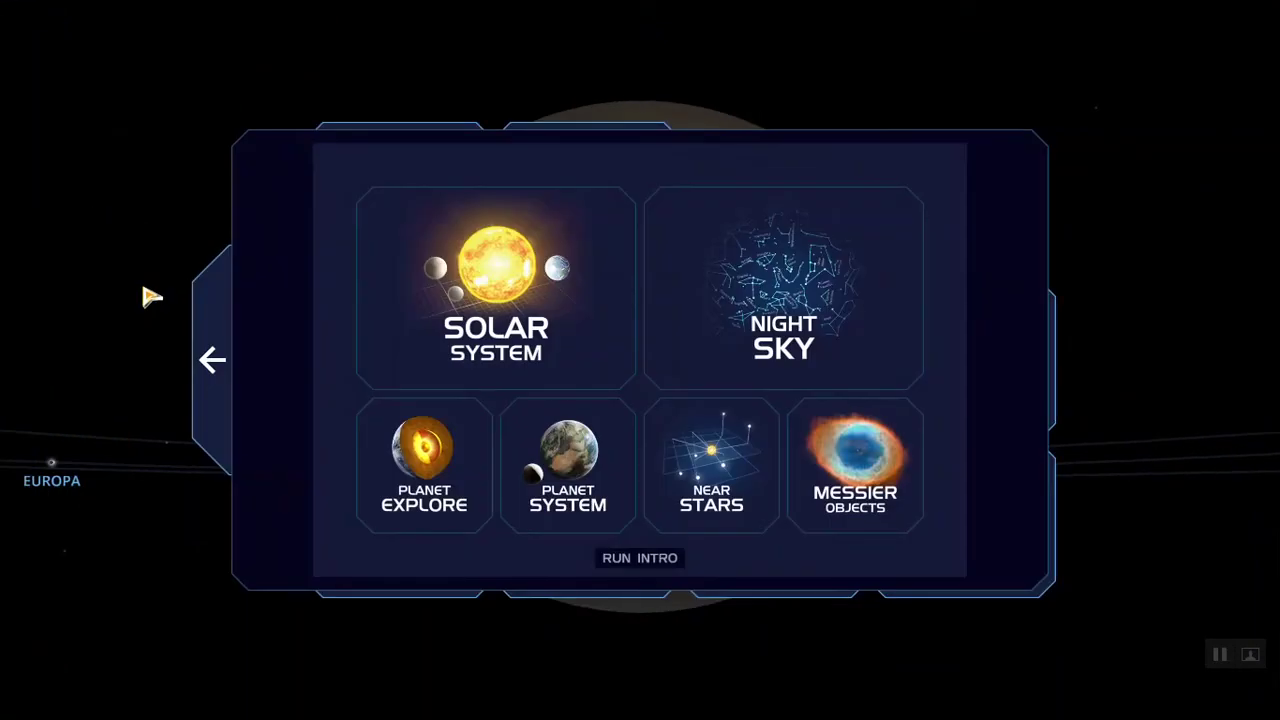
click(490, 290)
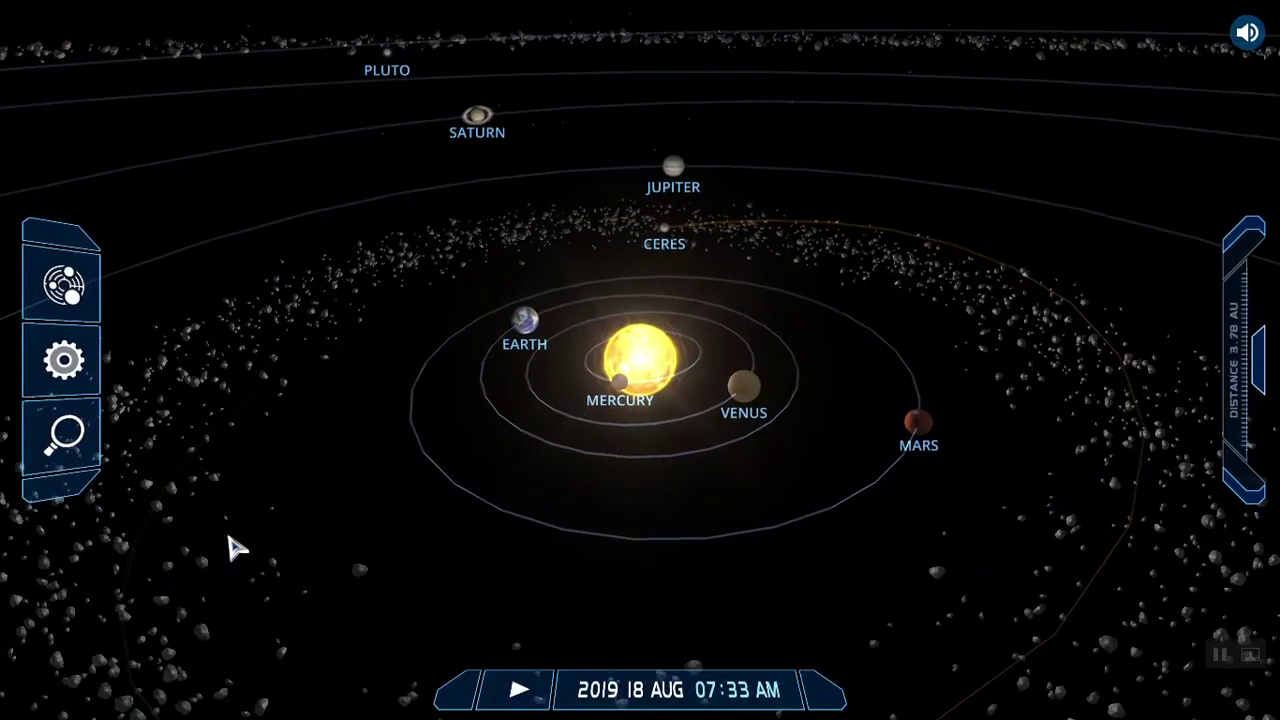